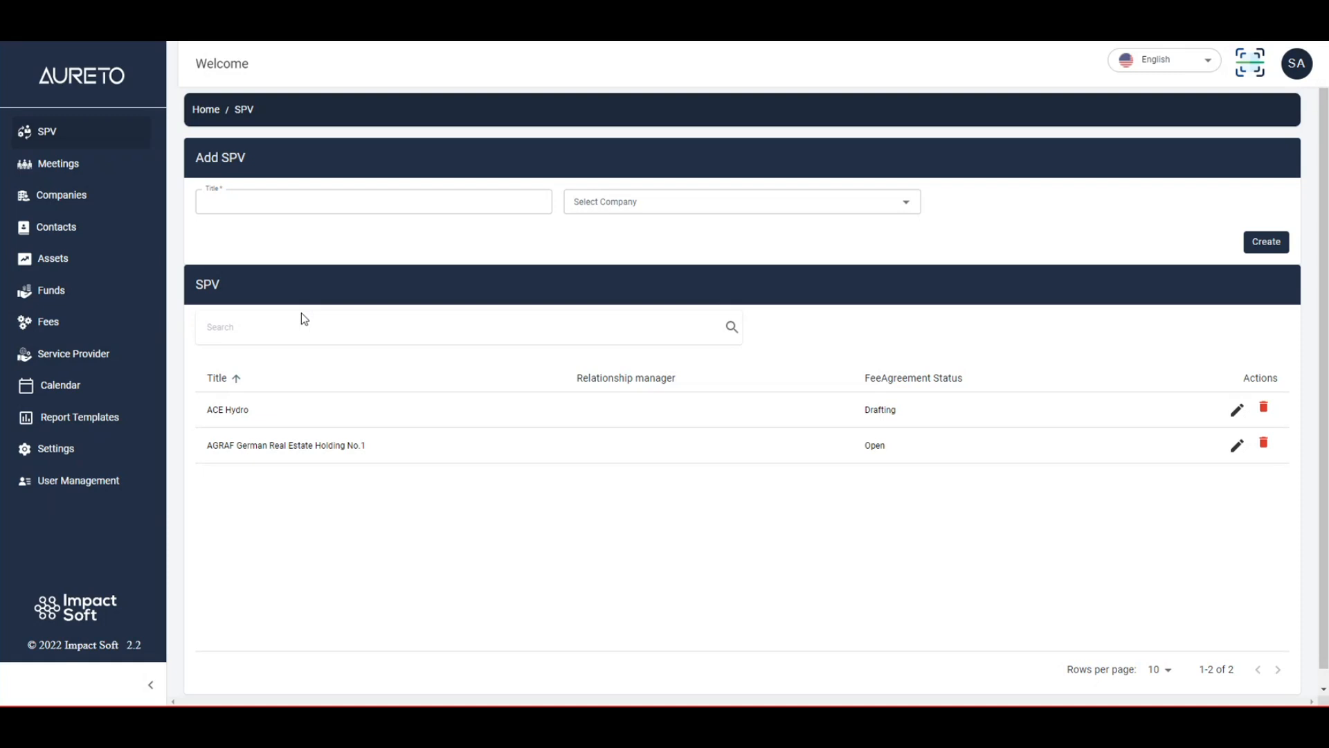
Create an SPV titled Native Hydro and link it to the company Native Systems.
click(294, 209)
click(307, 206)
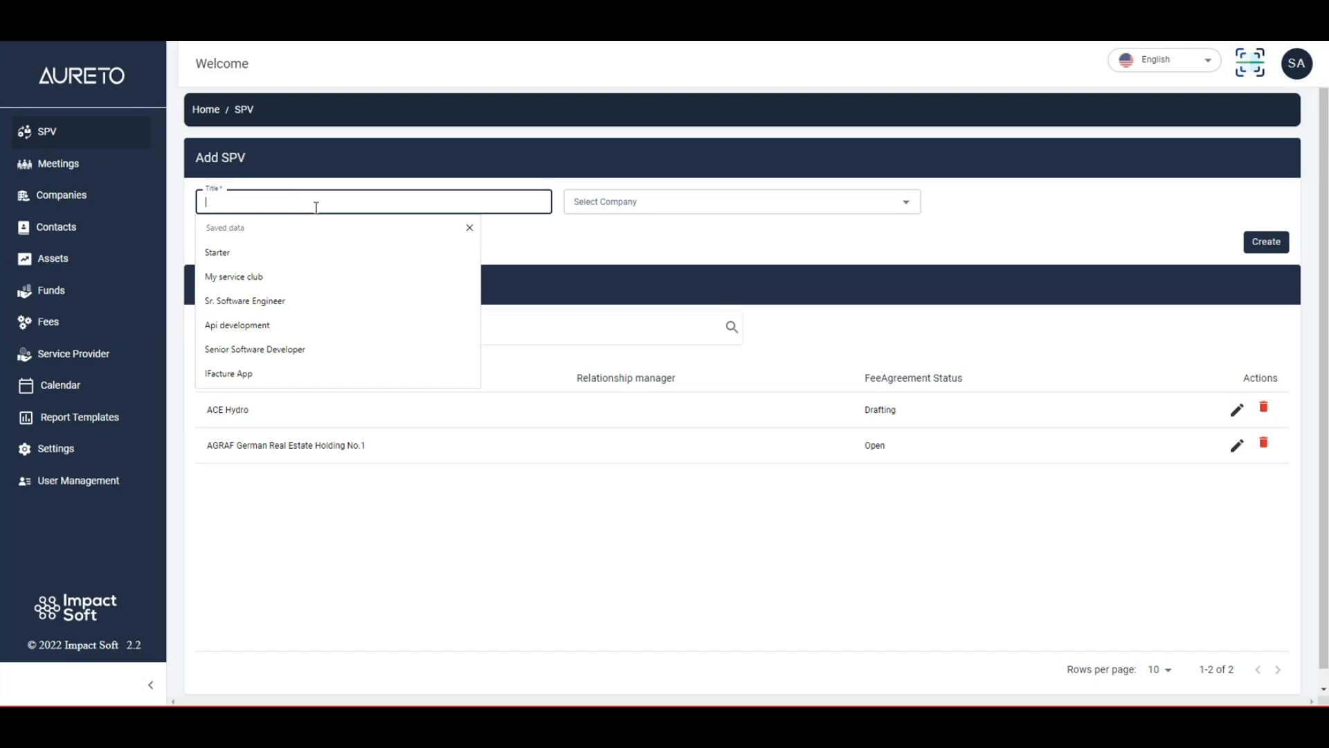
text(Native Hydro)
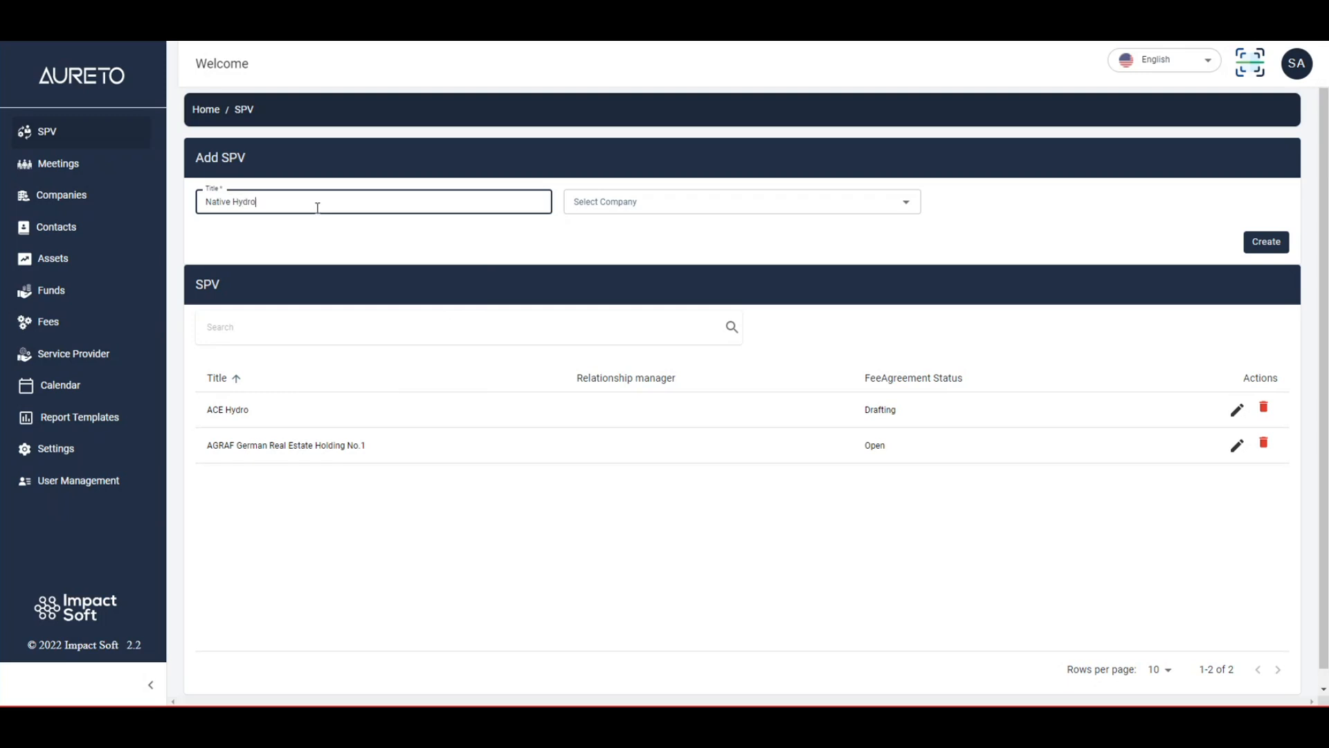
click(657, 205)
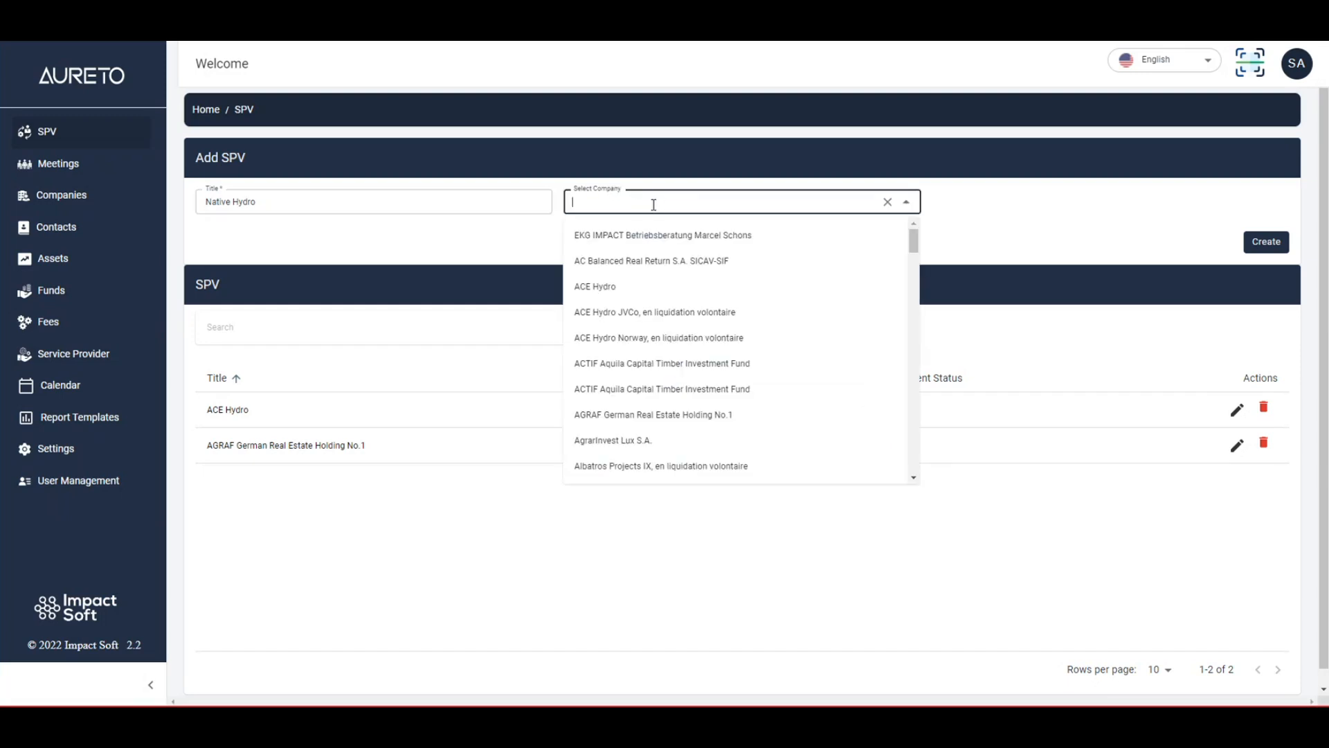
text(Nati)
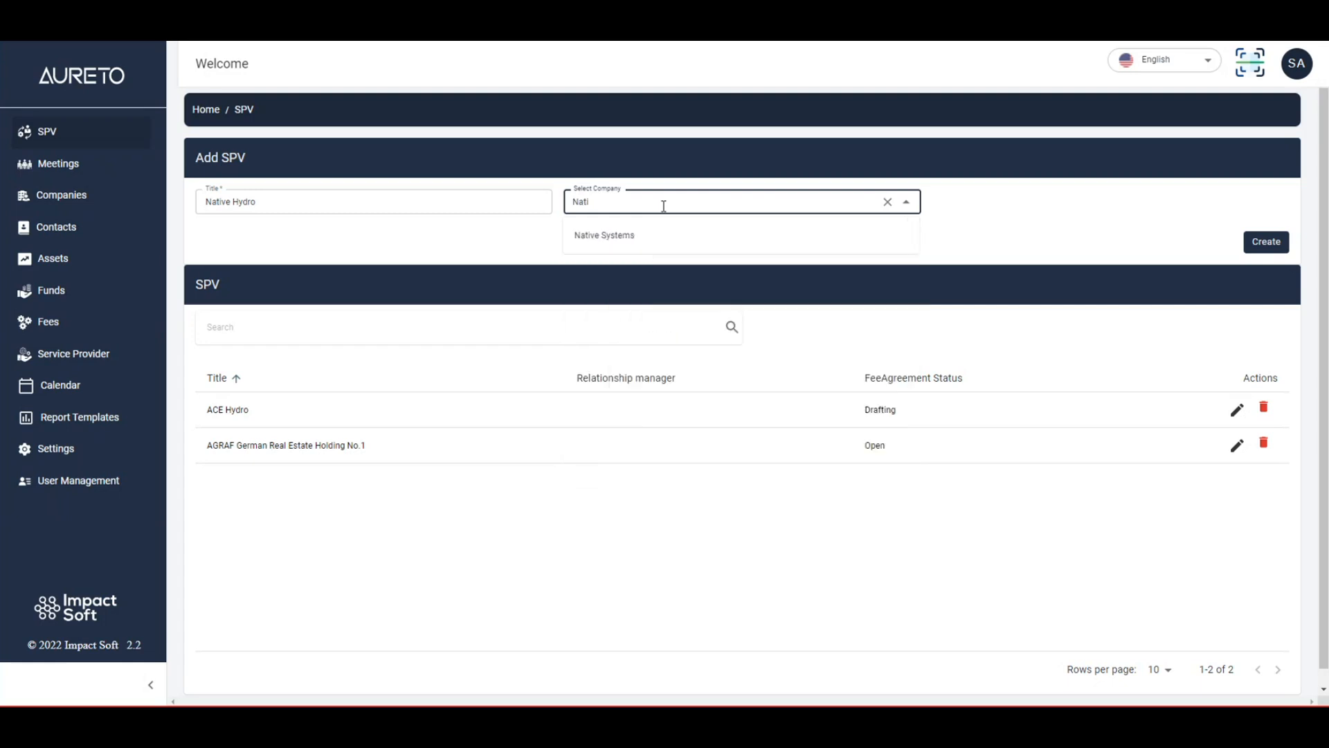
click(628, 236)
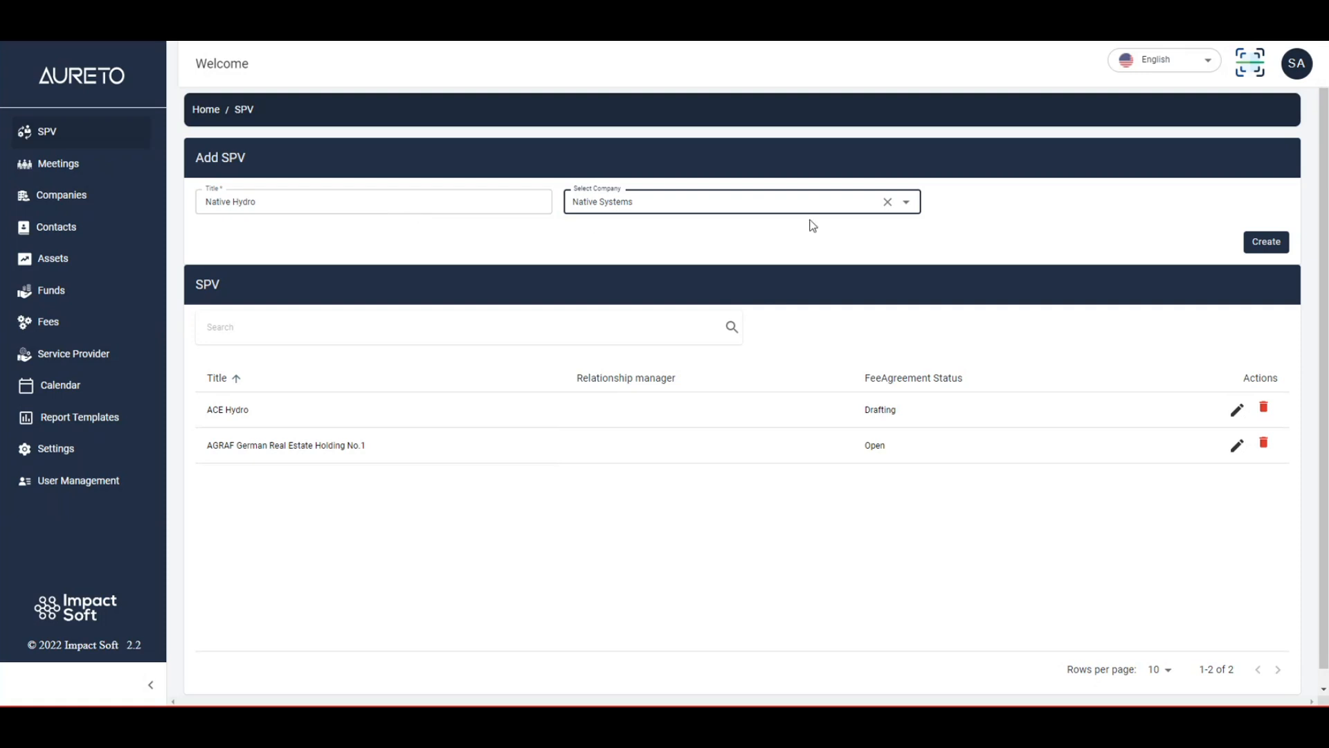
click(1267, 252)
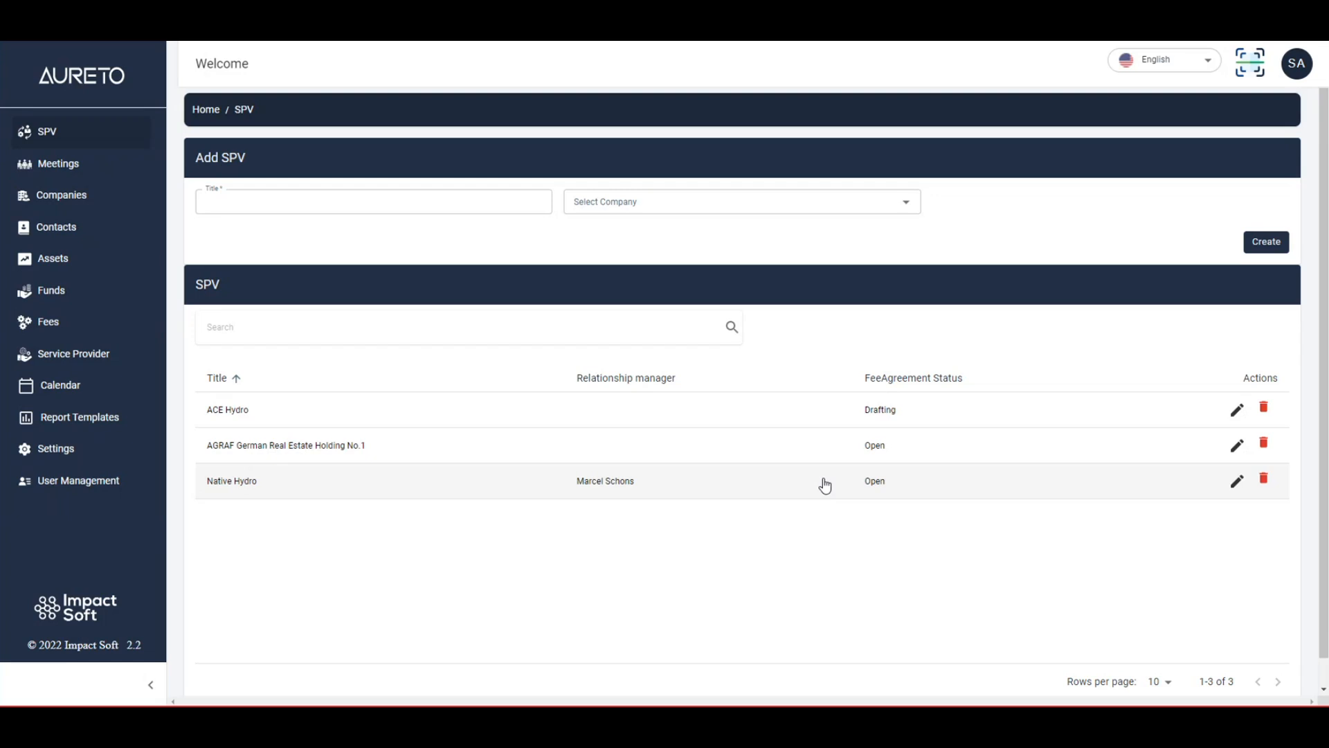
Open the fee agreement of the Native Hydro SPV.
click(774, 486)
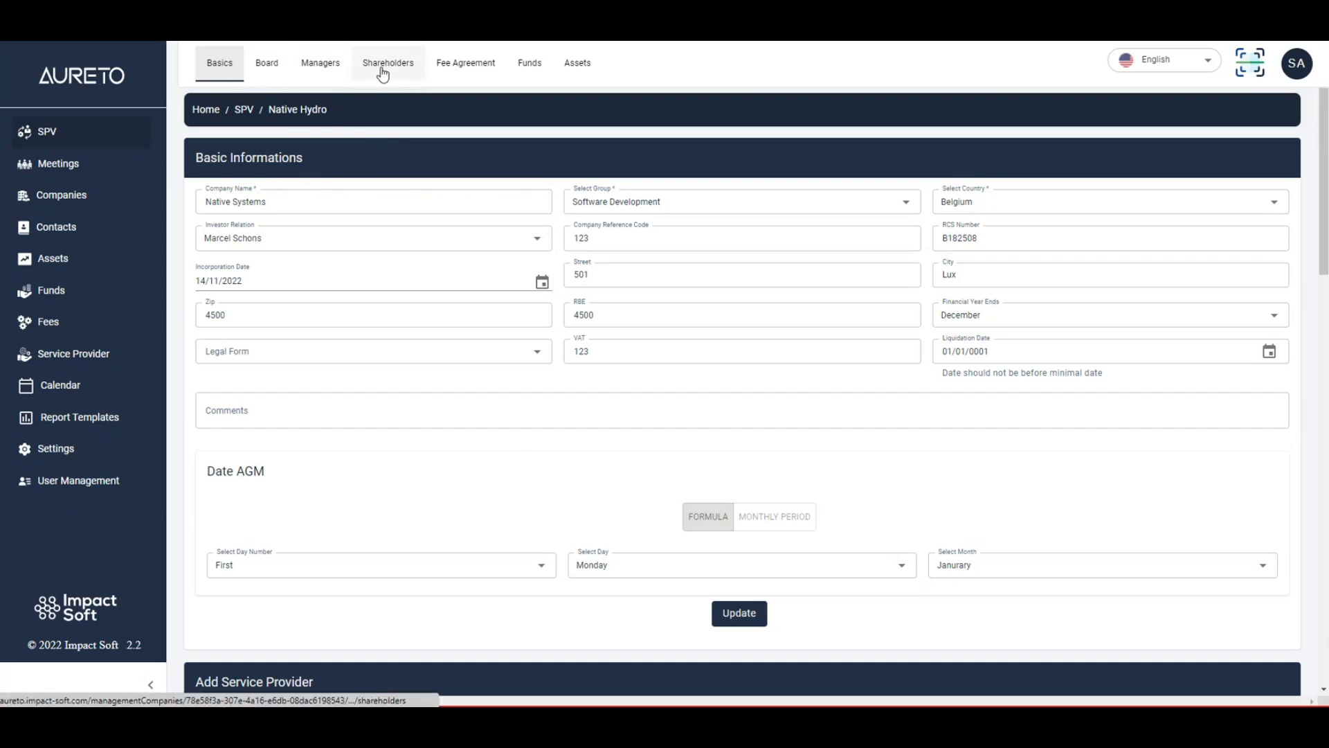
click(467, 66)
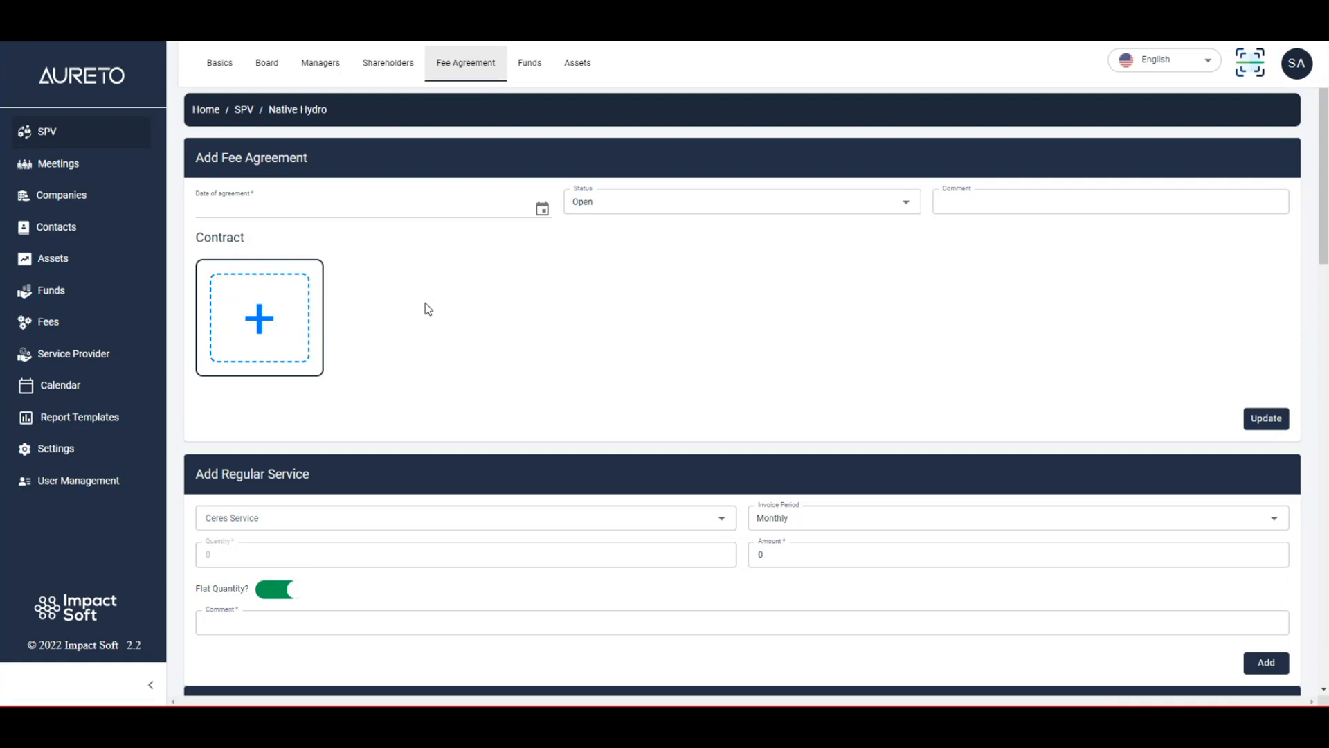
click(339, 210)
click(647, 198)
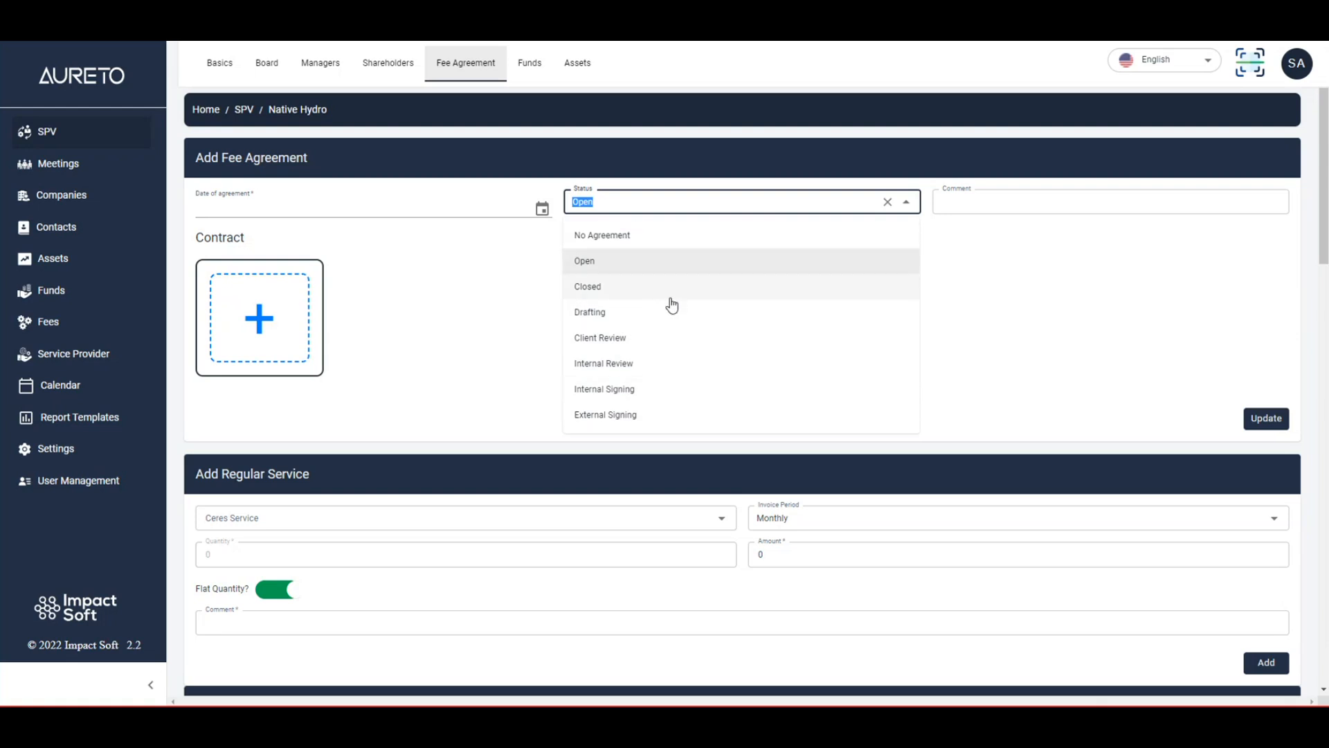
click(495, 269)
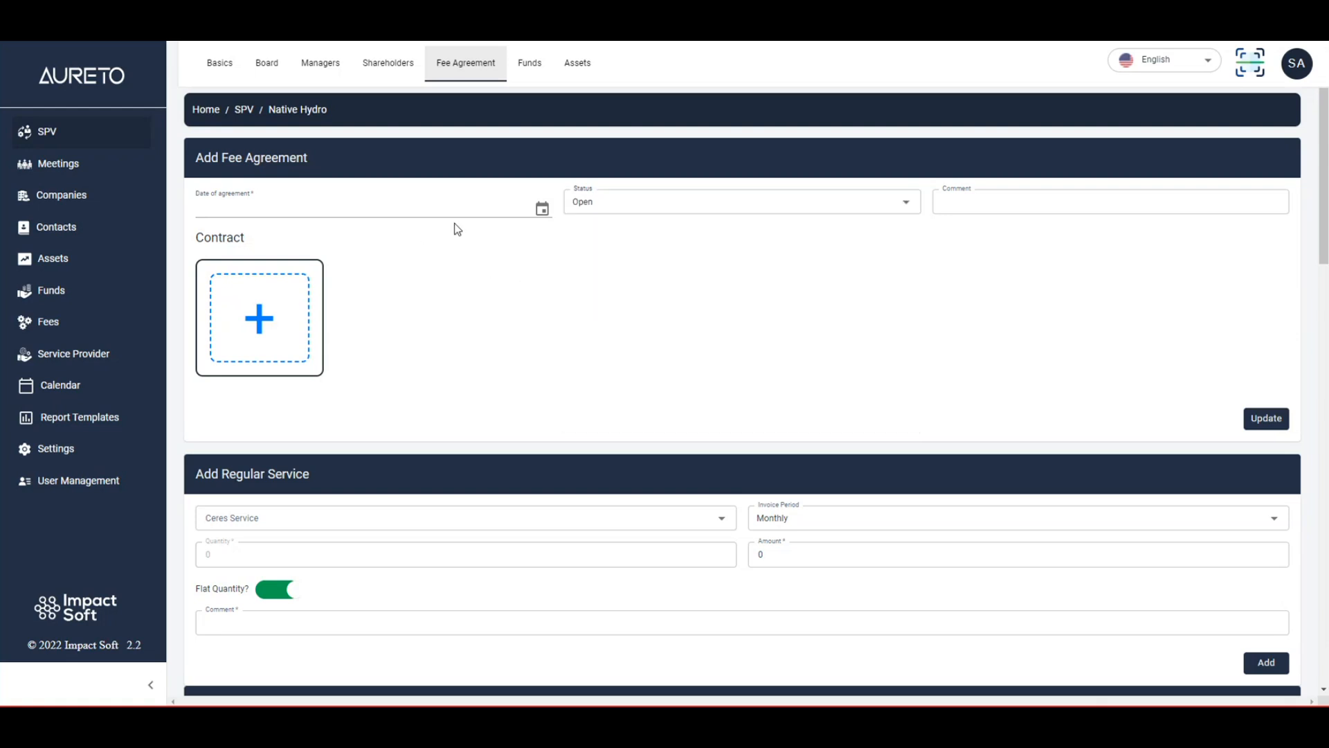
click(988, 194)
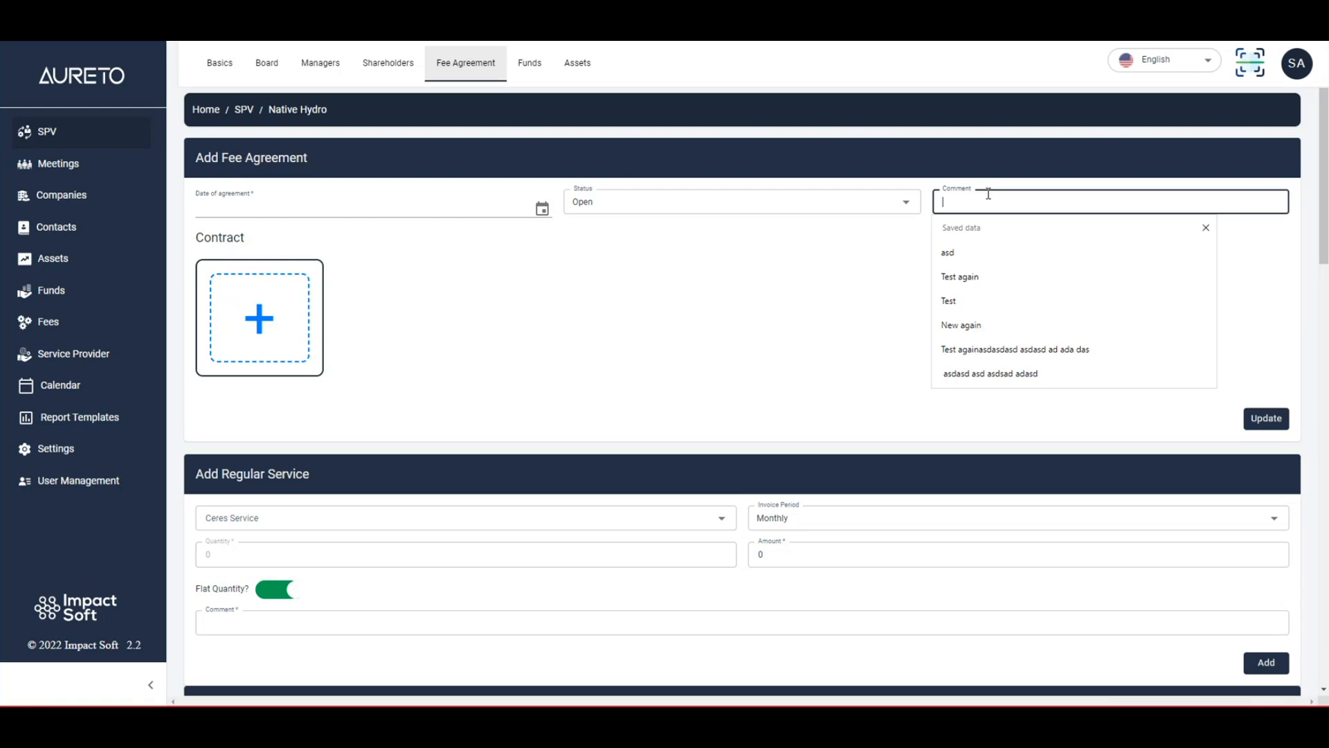
click(460, 335)
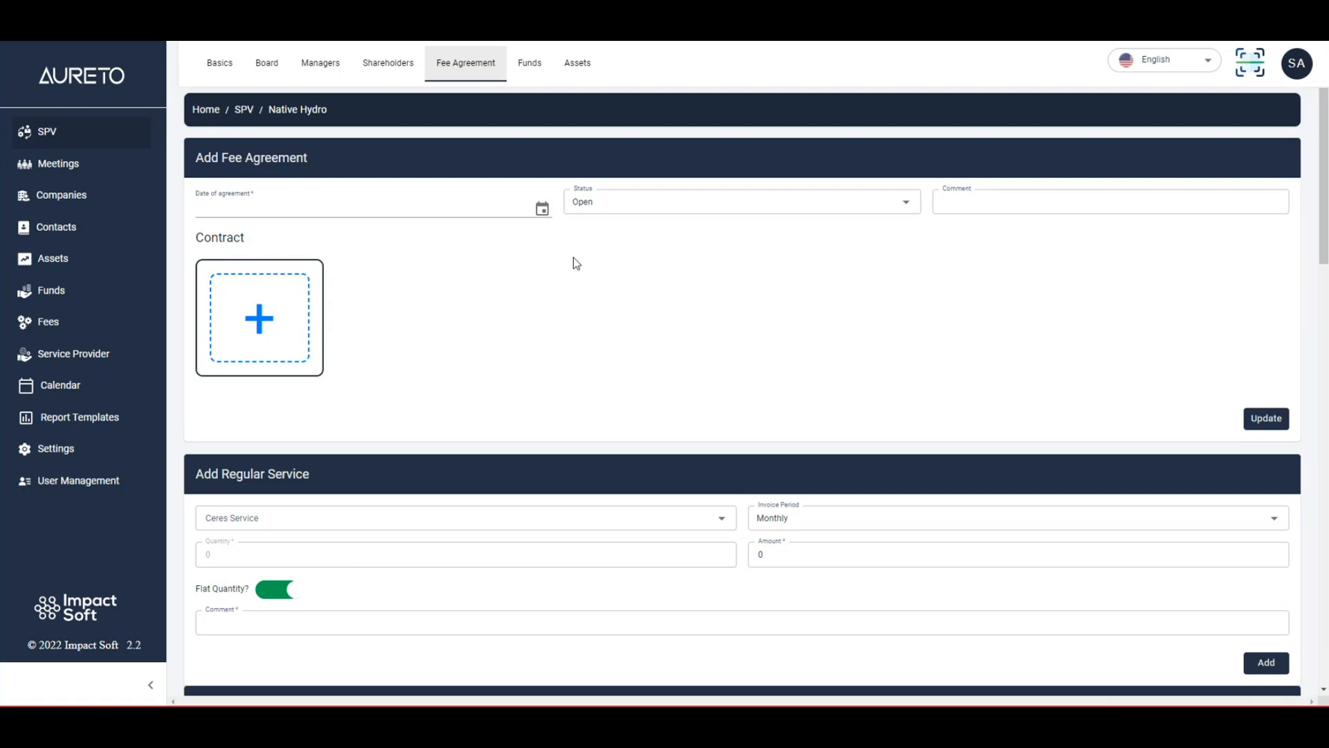
Choose Premium Service as the regular service and give it an amount of 50 and the comment asd.
scroll(526, 346, down, 3)
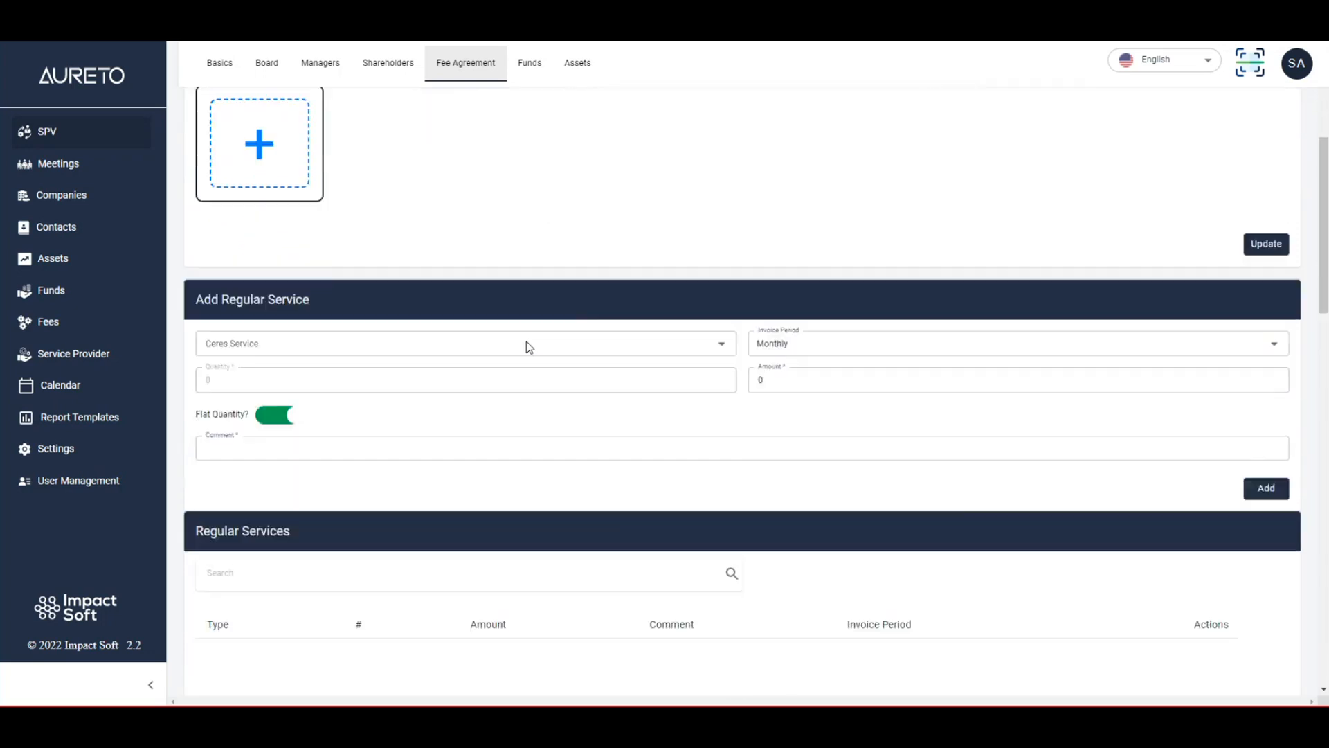
scroll(528, 347, down, 2)
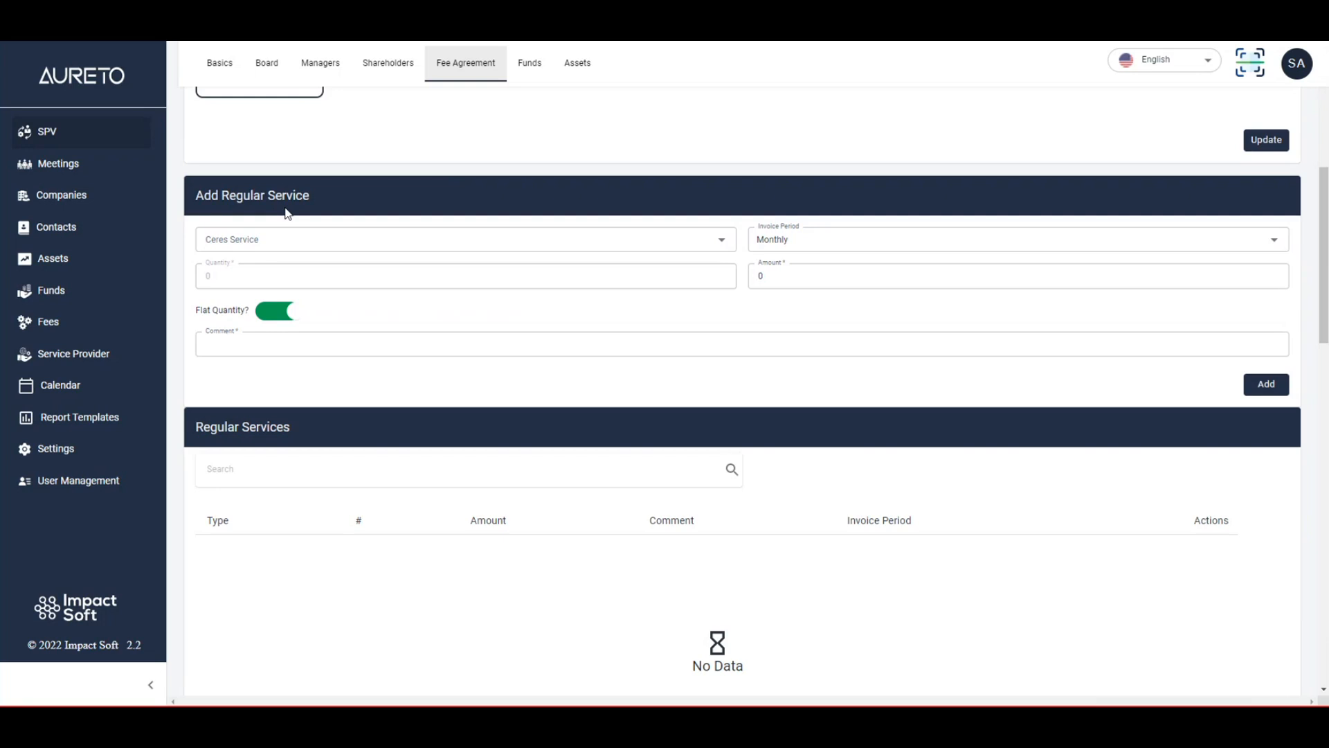
click(273, 240)
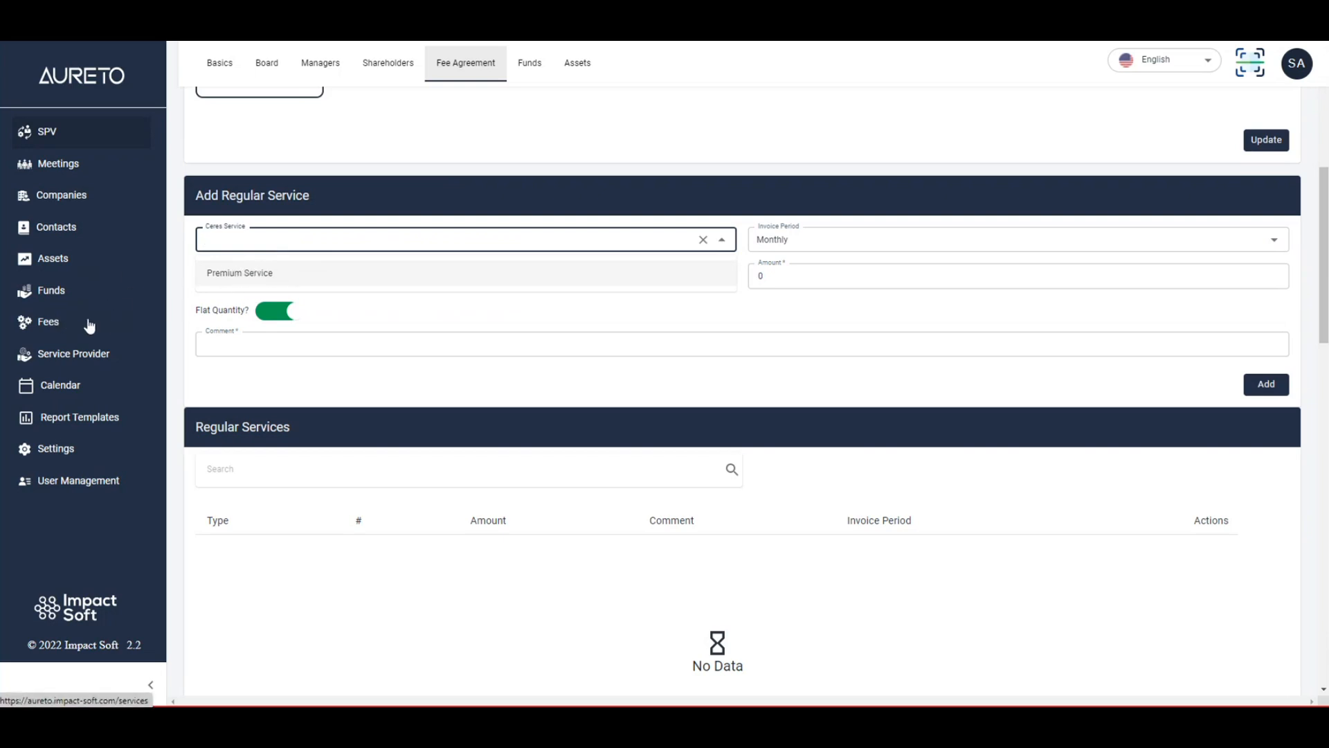
click(312, 273)
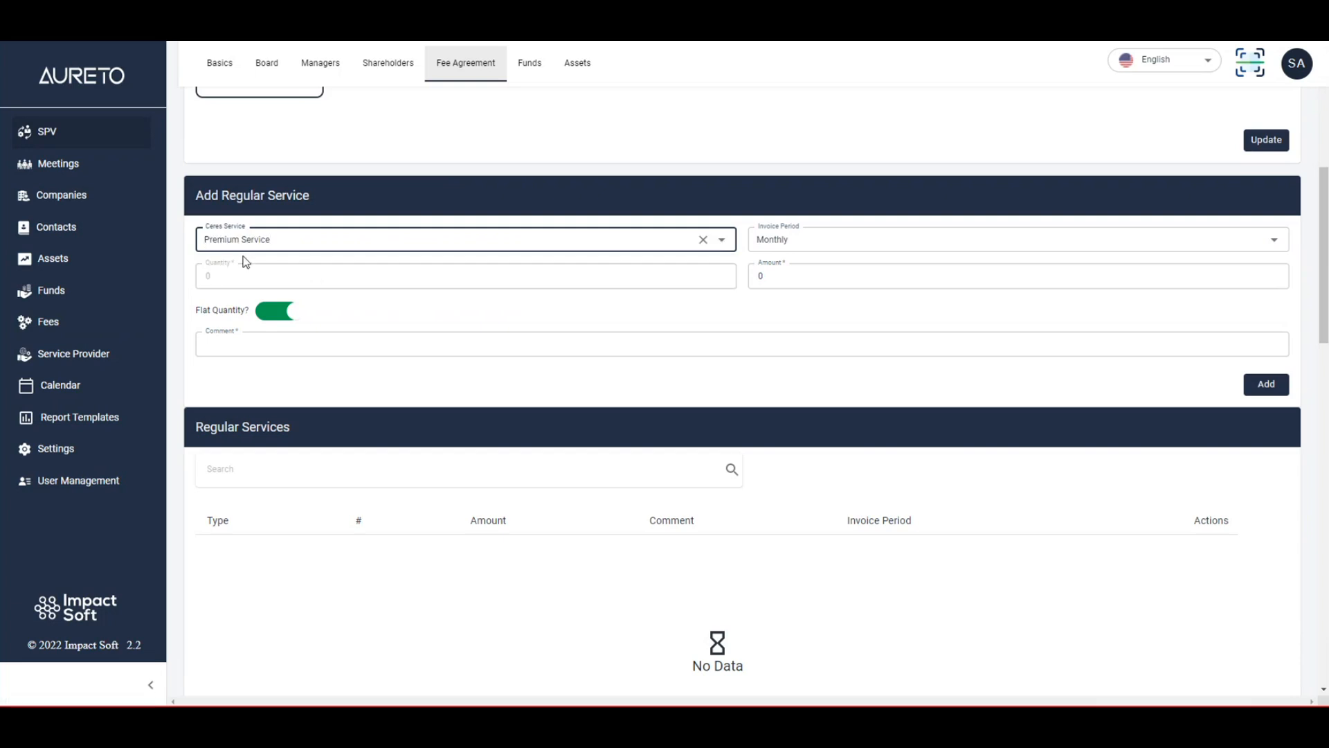
click(810, 239)
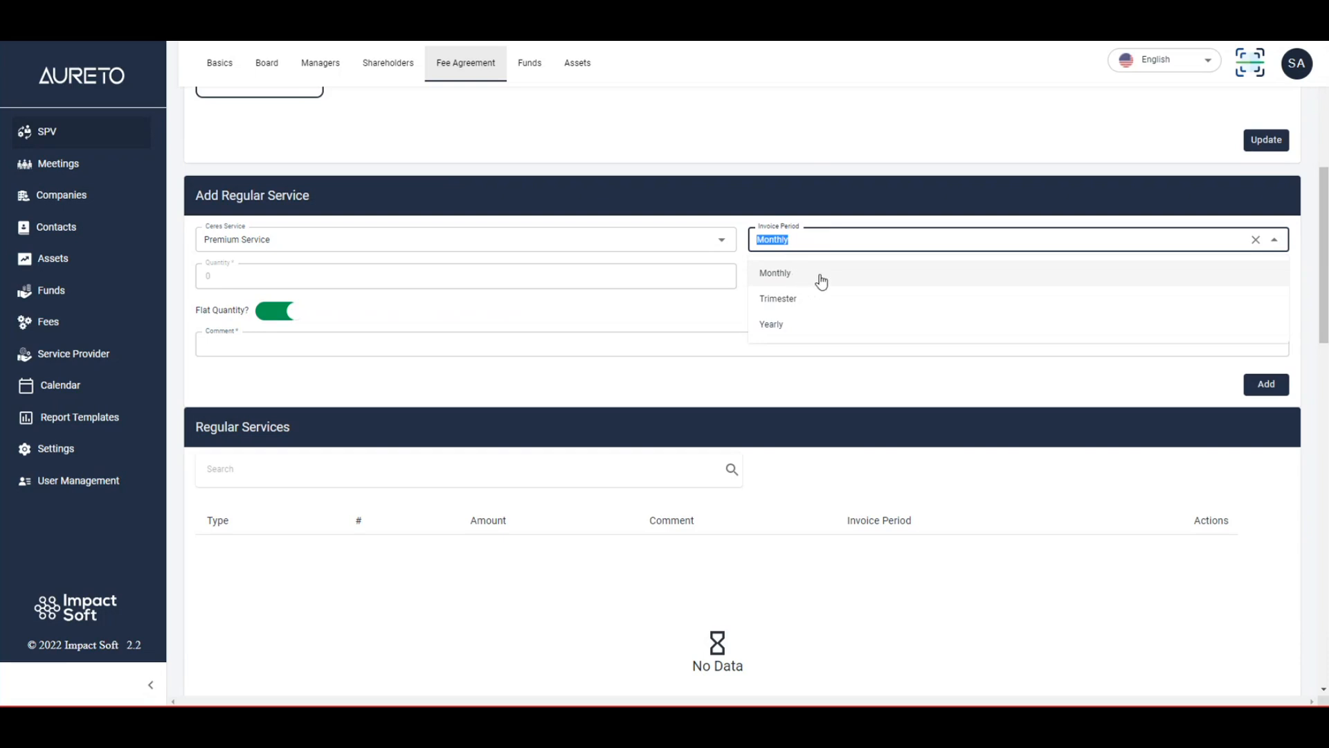
click(586, 264)
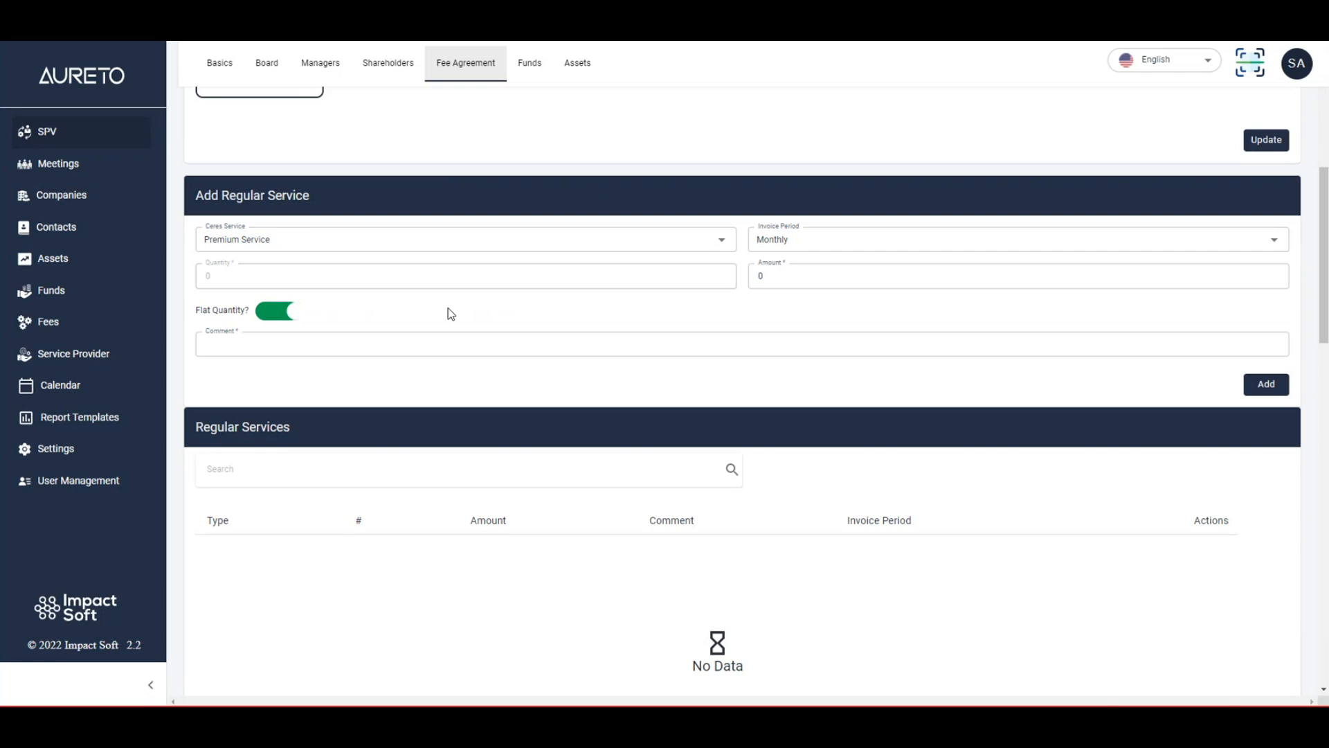
drag(783, 272, 753, 272)
text(50)
click(467, 316)
click(356, 339)
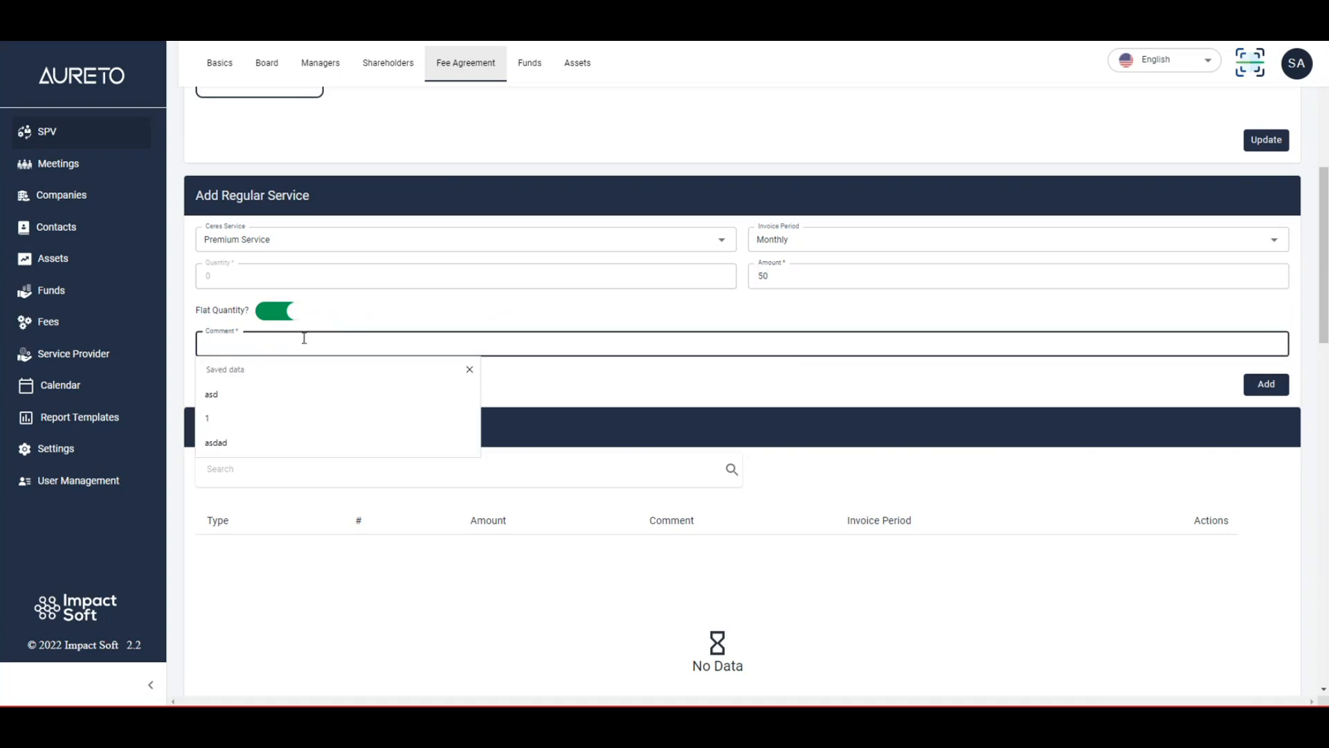
click(268, 387)
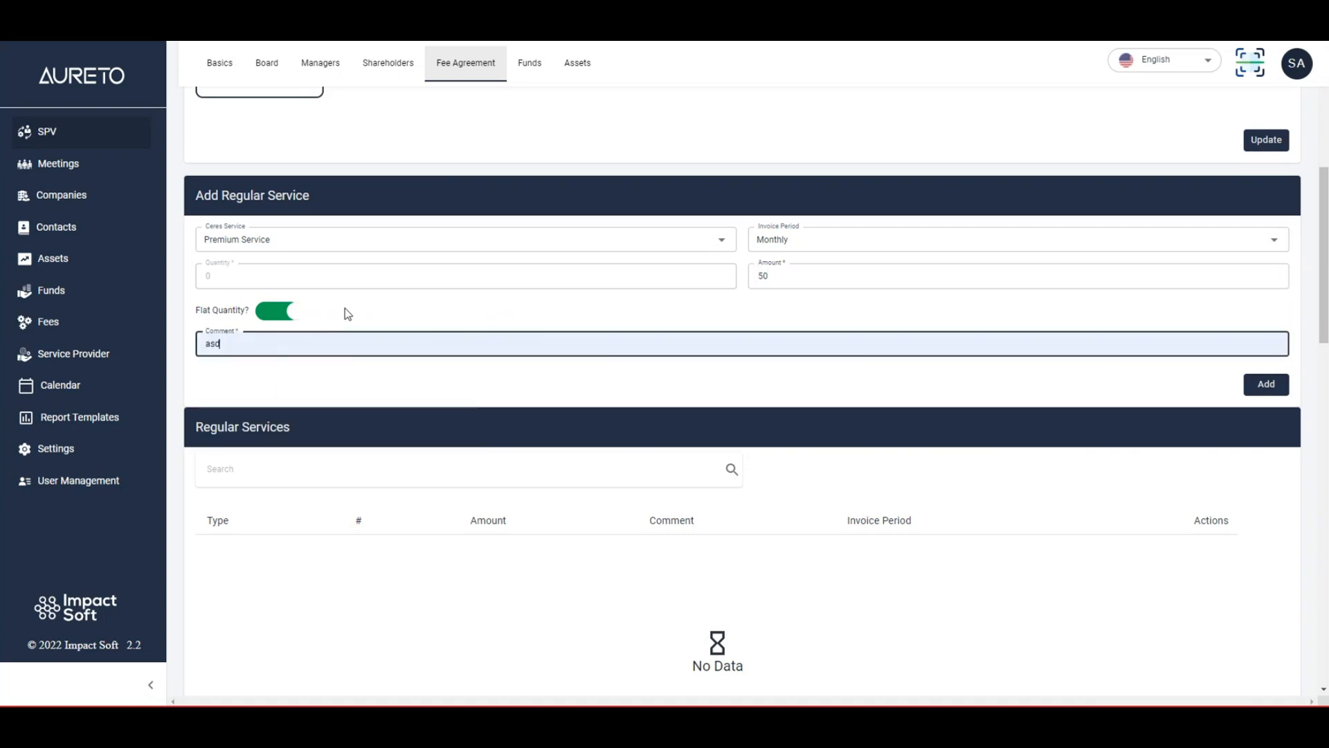
click(345, 314)
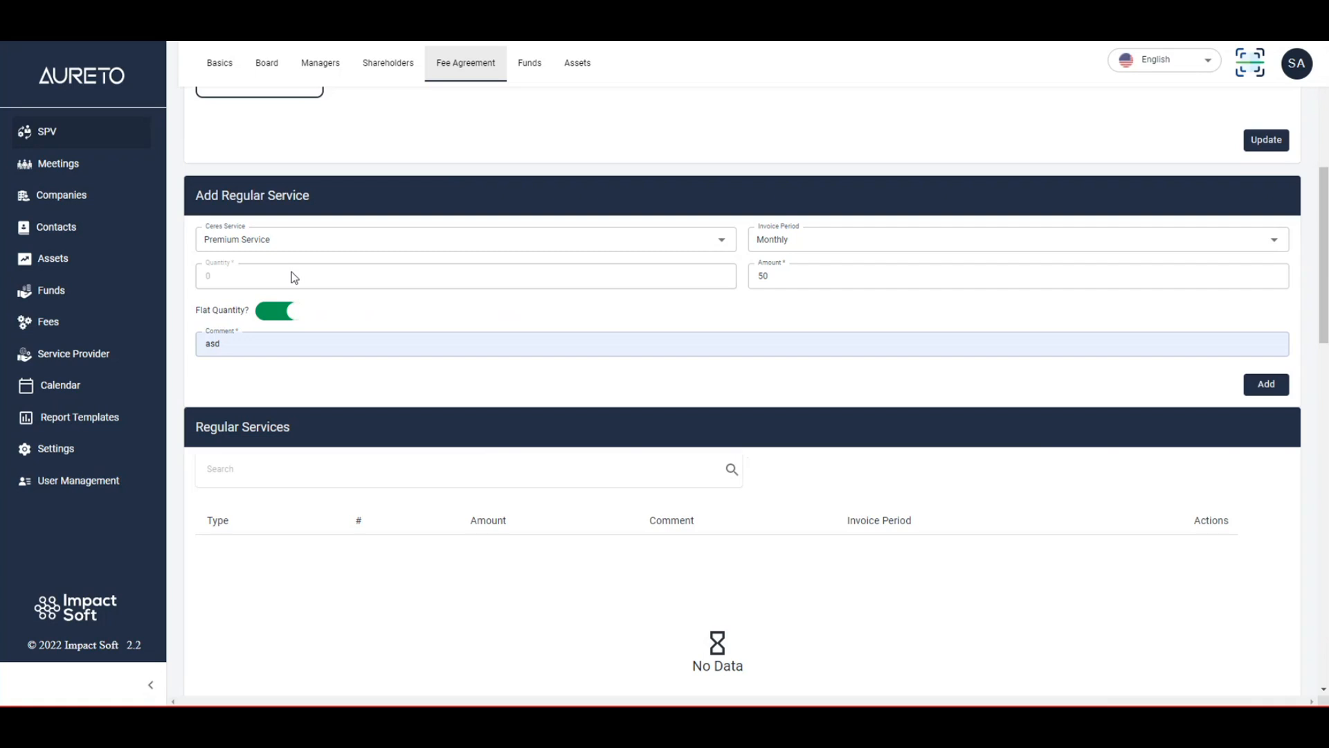
Turn off flat quantity, set the quantity to 10, and add the regular service to the fee agreement.
click(277, 311)
double_click(206, 275)
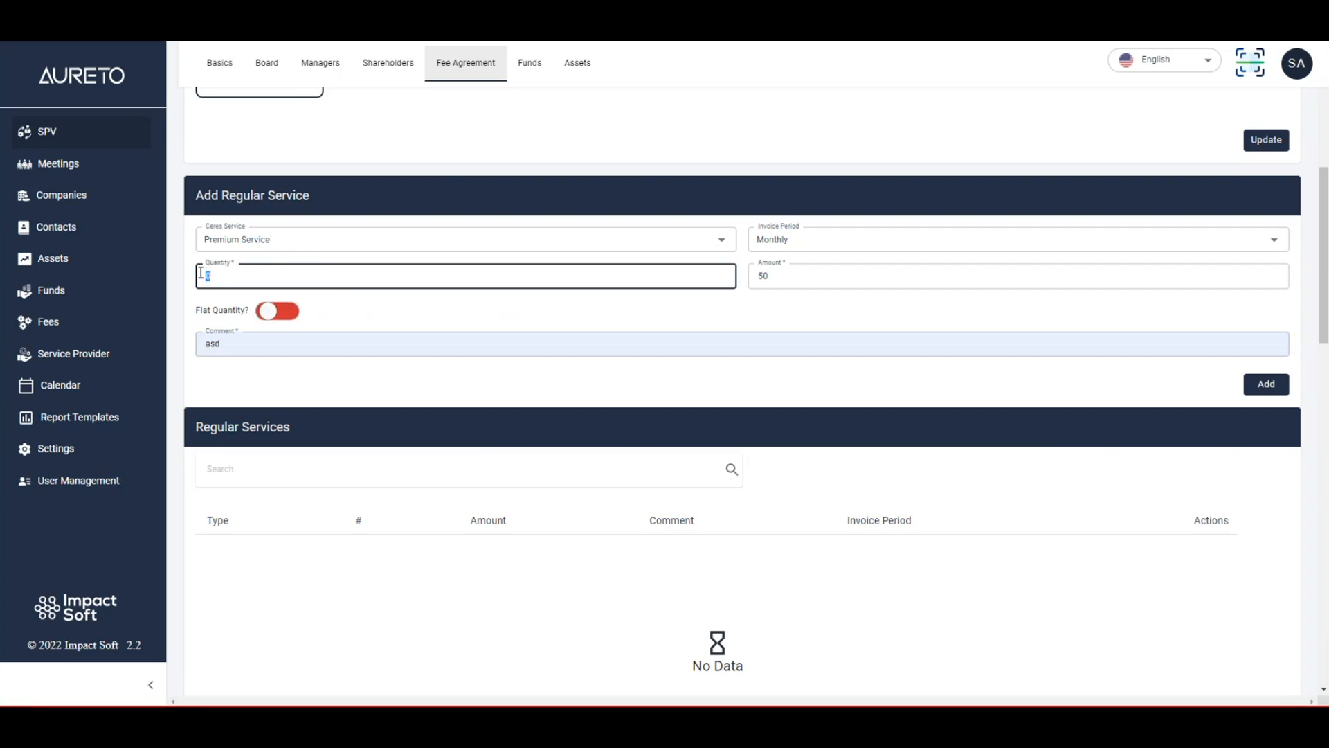
text(10)
click(559, 316)
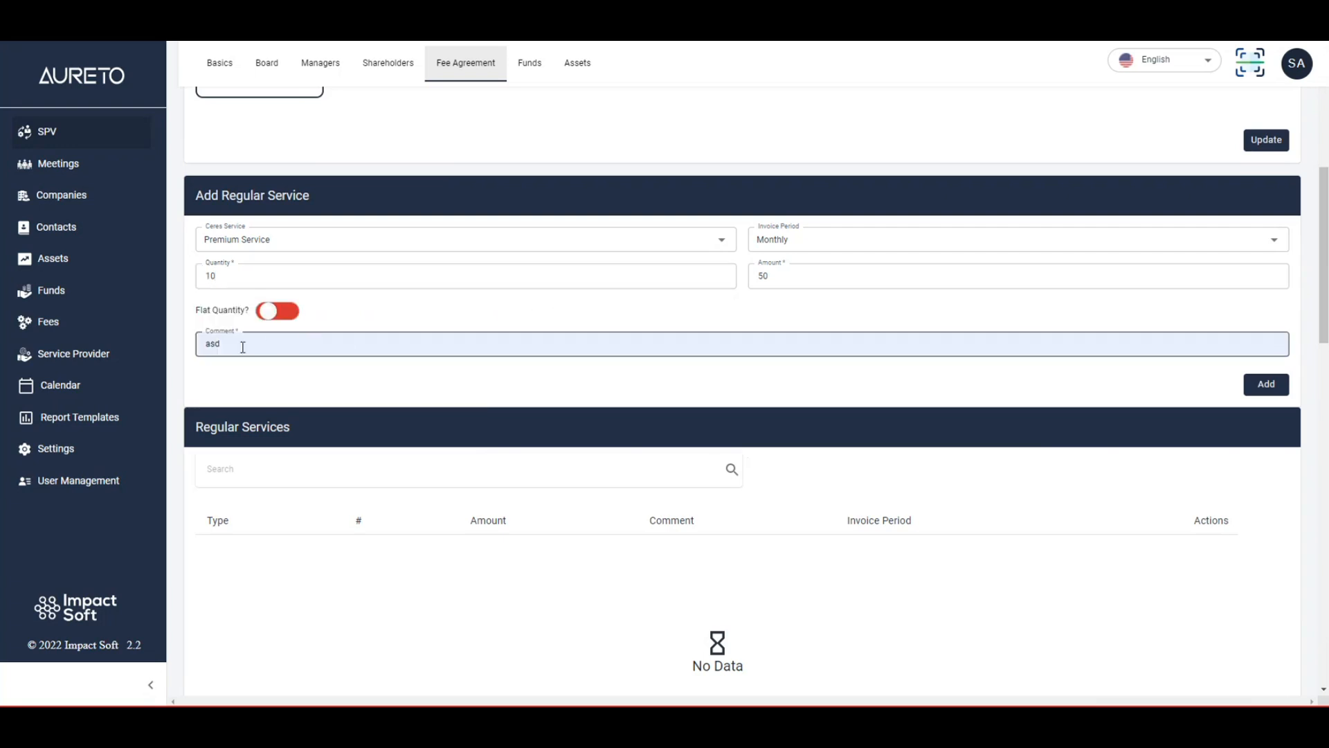
click(1266, 393)
scroll(299, 409, down, 5)
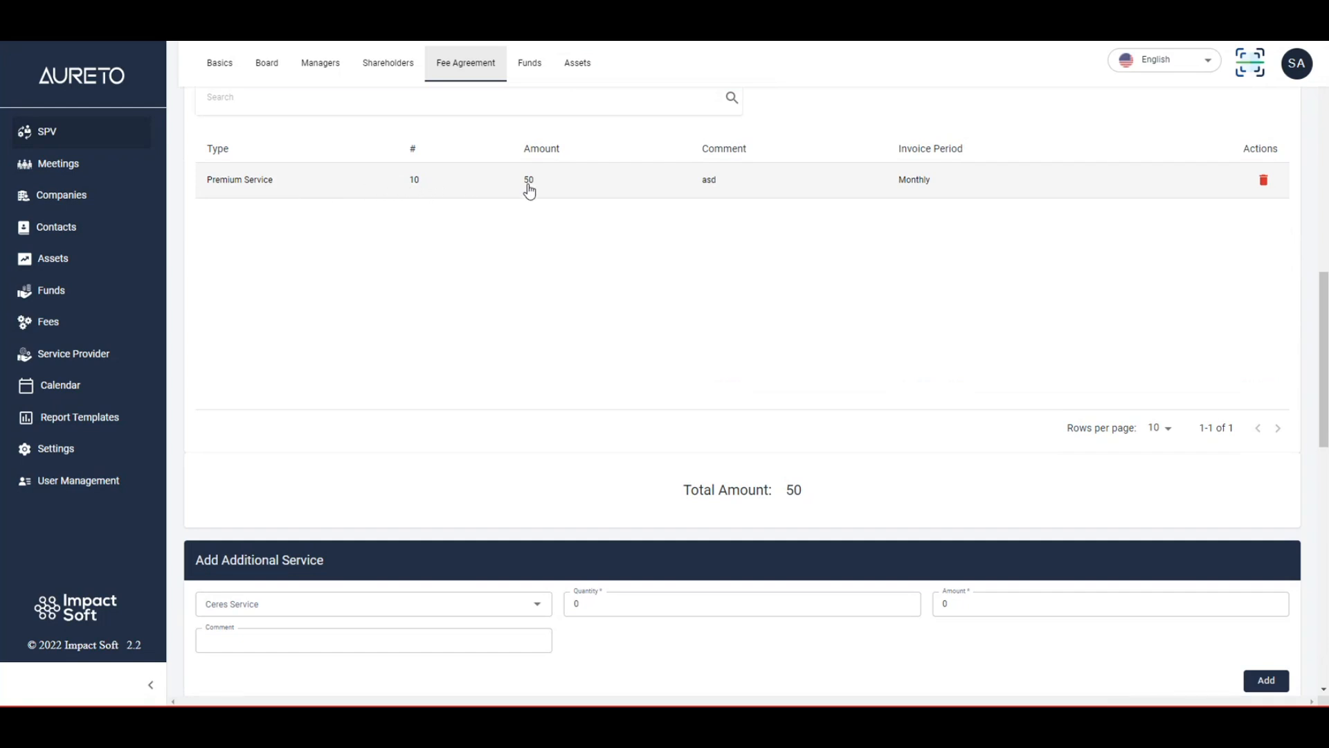
scroll(533, 200, up, 1)
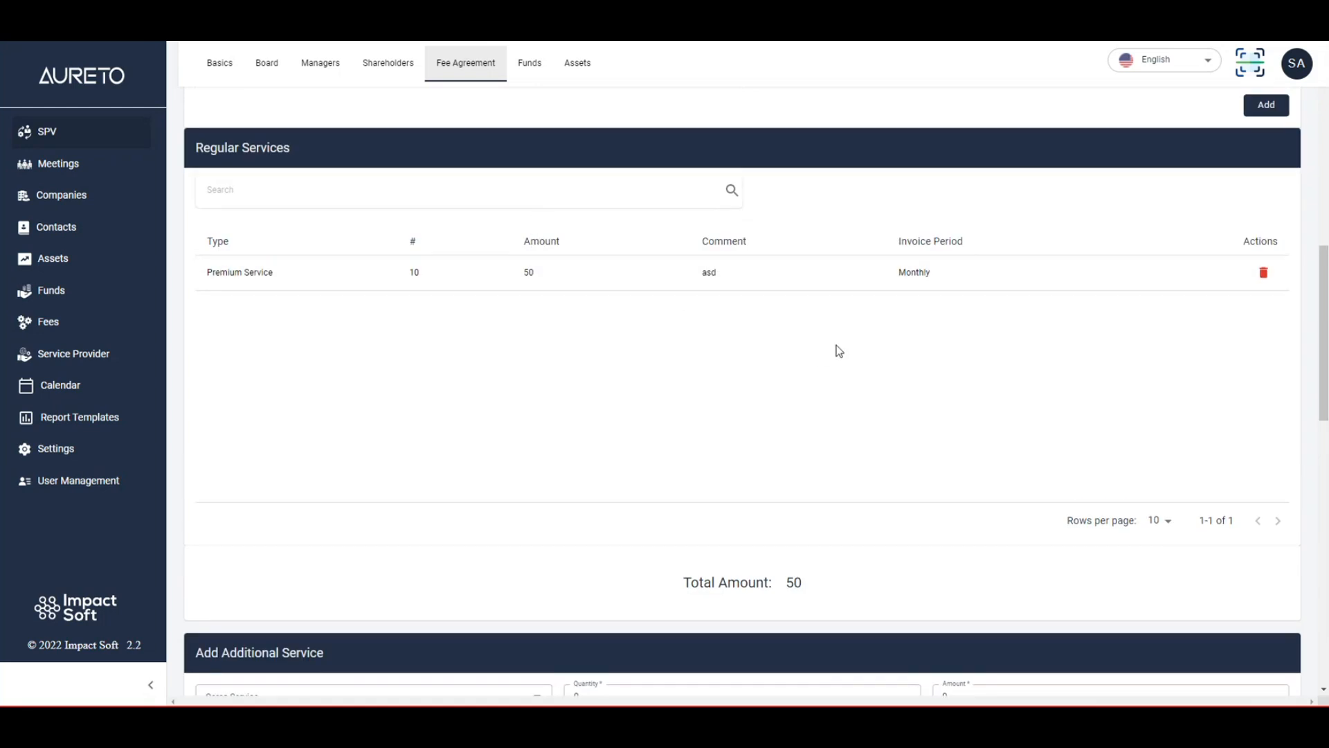
Choose Premium Service as the additional service and set its quantity to 1.
scroll(837, 346, down, 3)
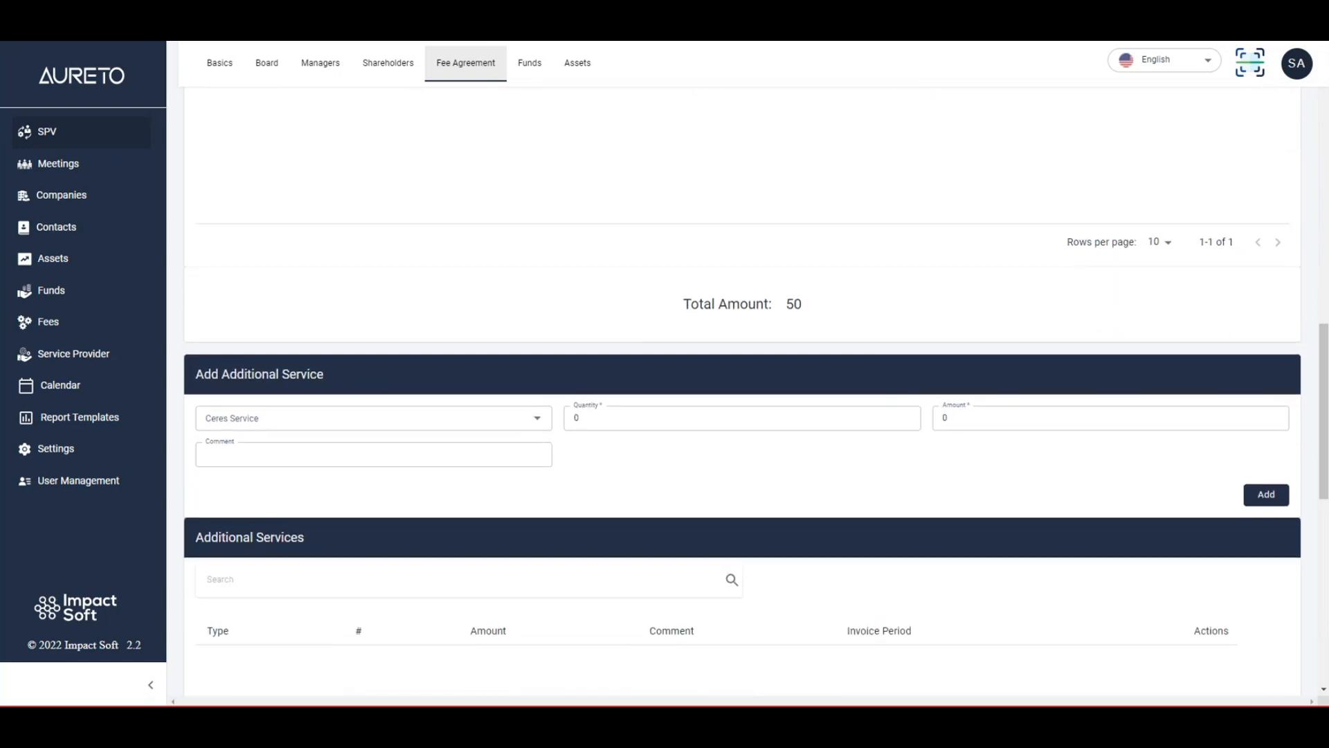
scroll(280, 323, down, 3)
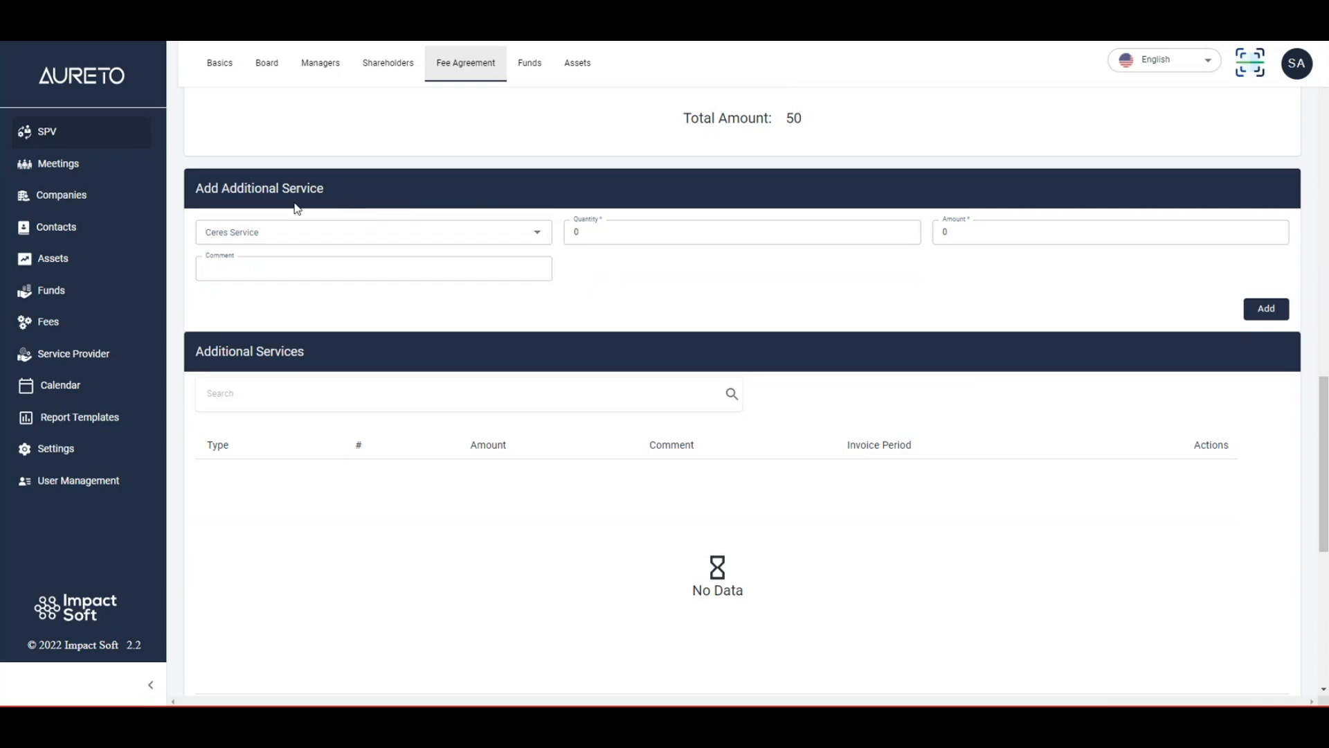
scroll(297, 207, down, 1)
scroll(300, 209, up, 1)
click(334, 229)
click(265, 259)
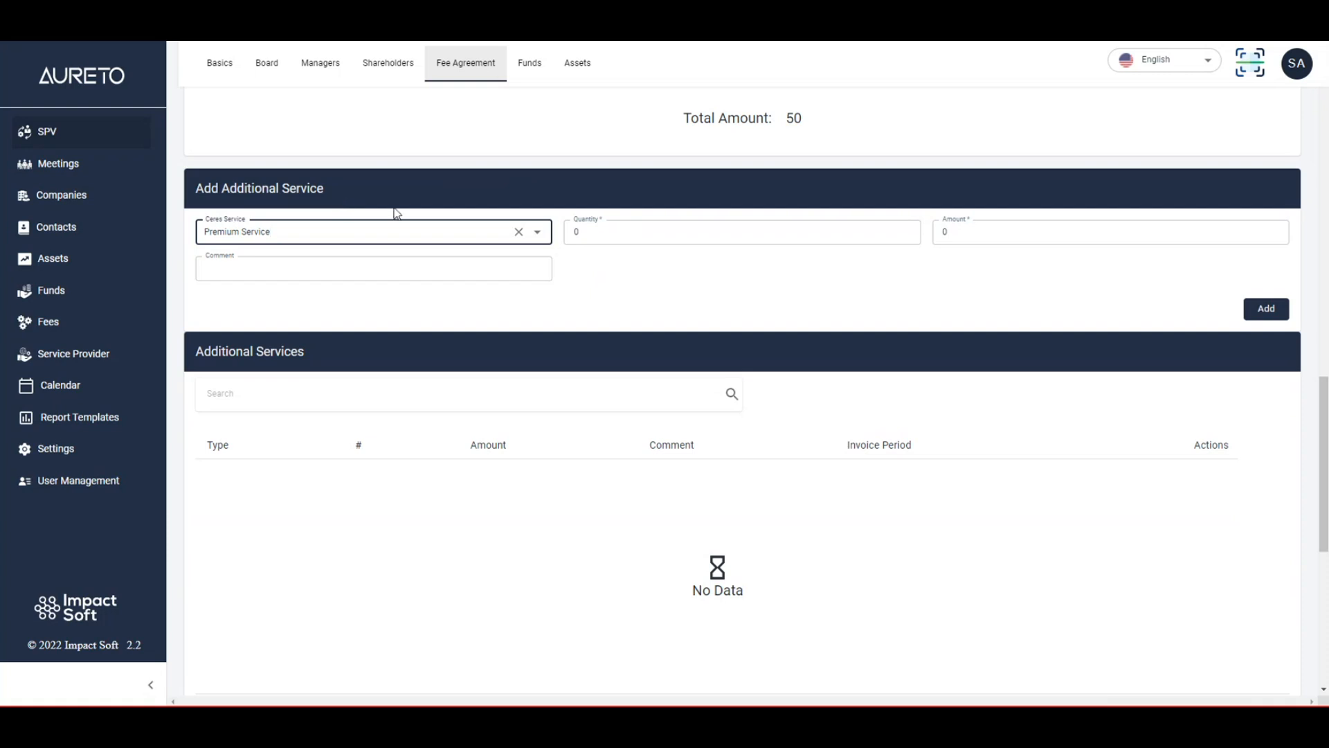
click(593, 231)
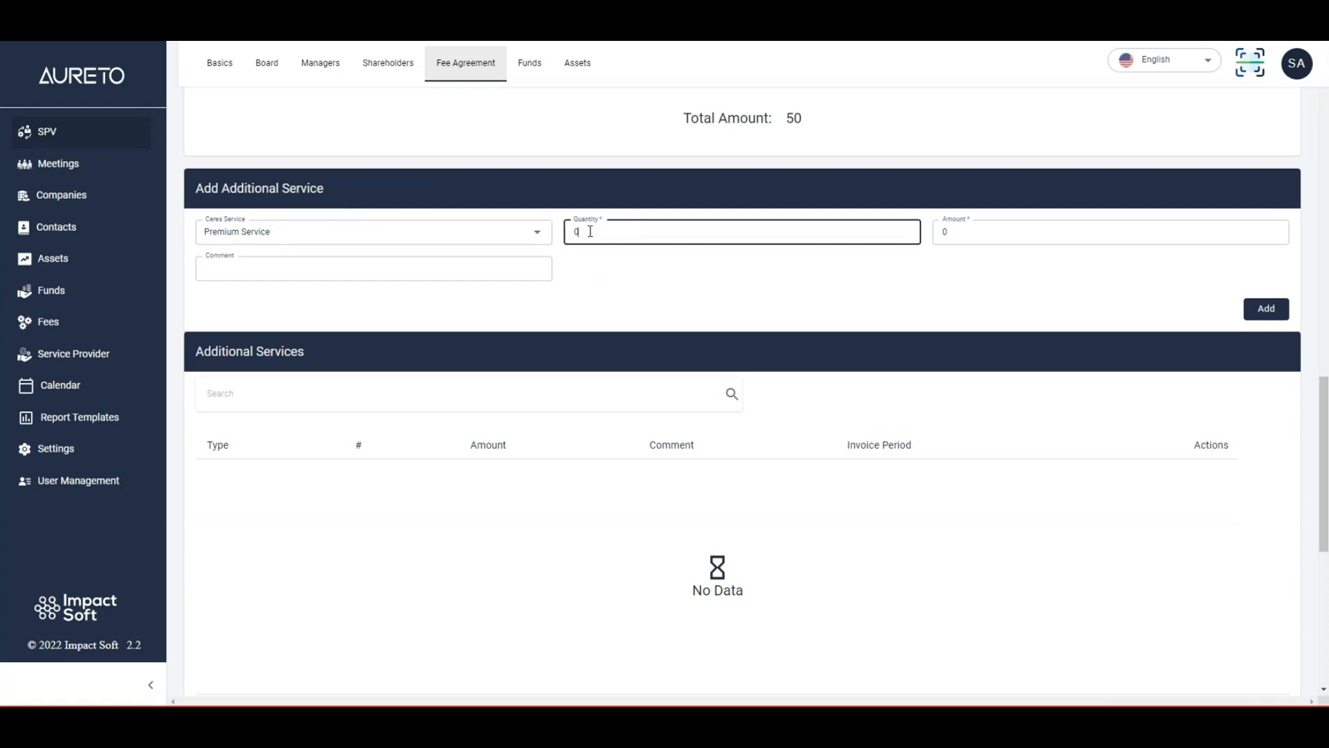
text(1)
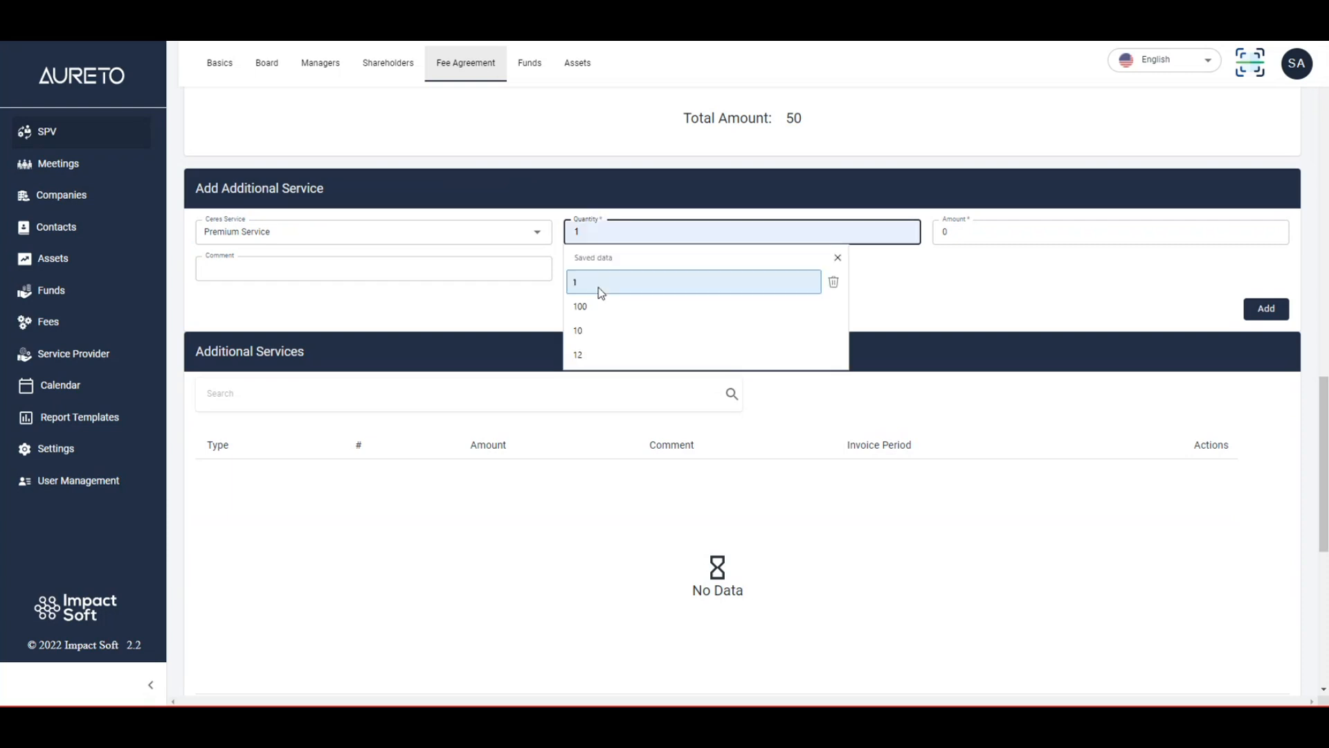
click(905, 270)
Set the additional service's amount to 100 and comment to asd, and add it to the fee agreement.
click(960, 236)
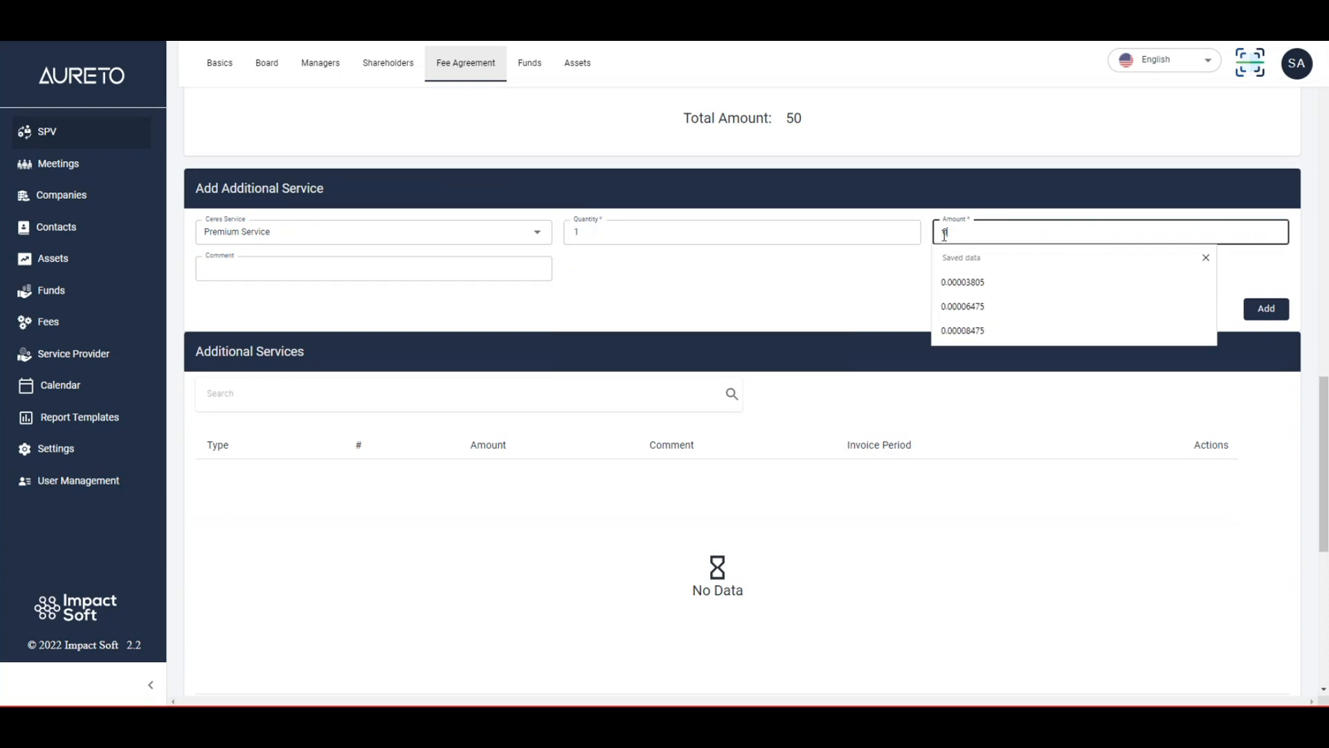
text(100)
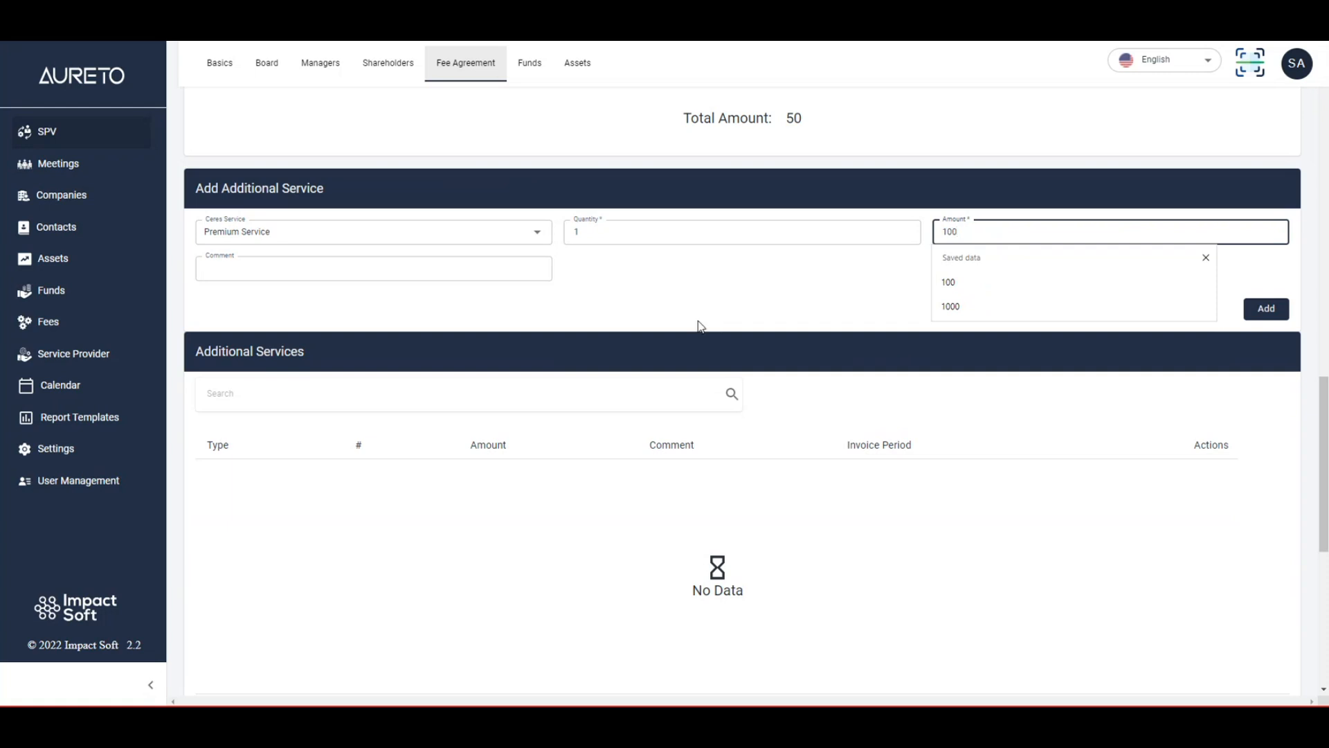
click(439, 269)
click(292, 318)
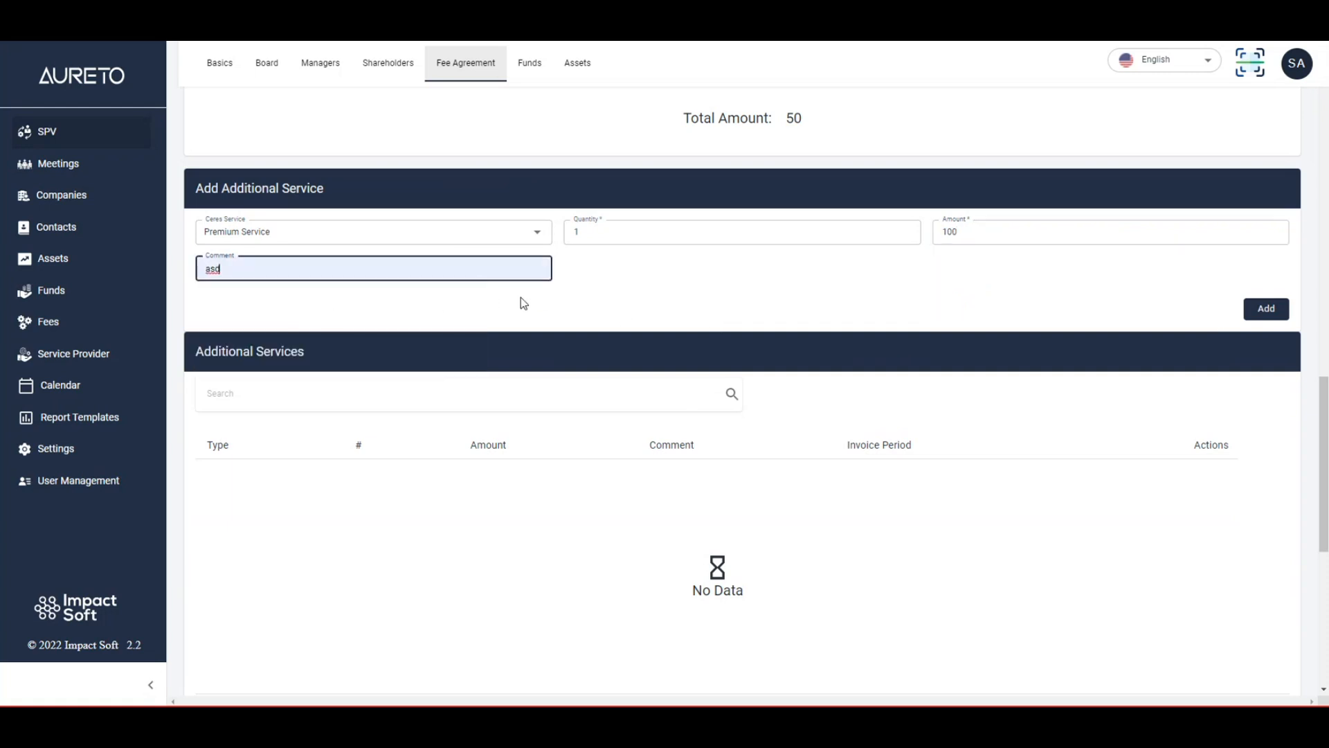
click(1284, 314)
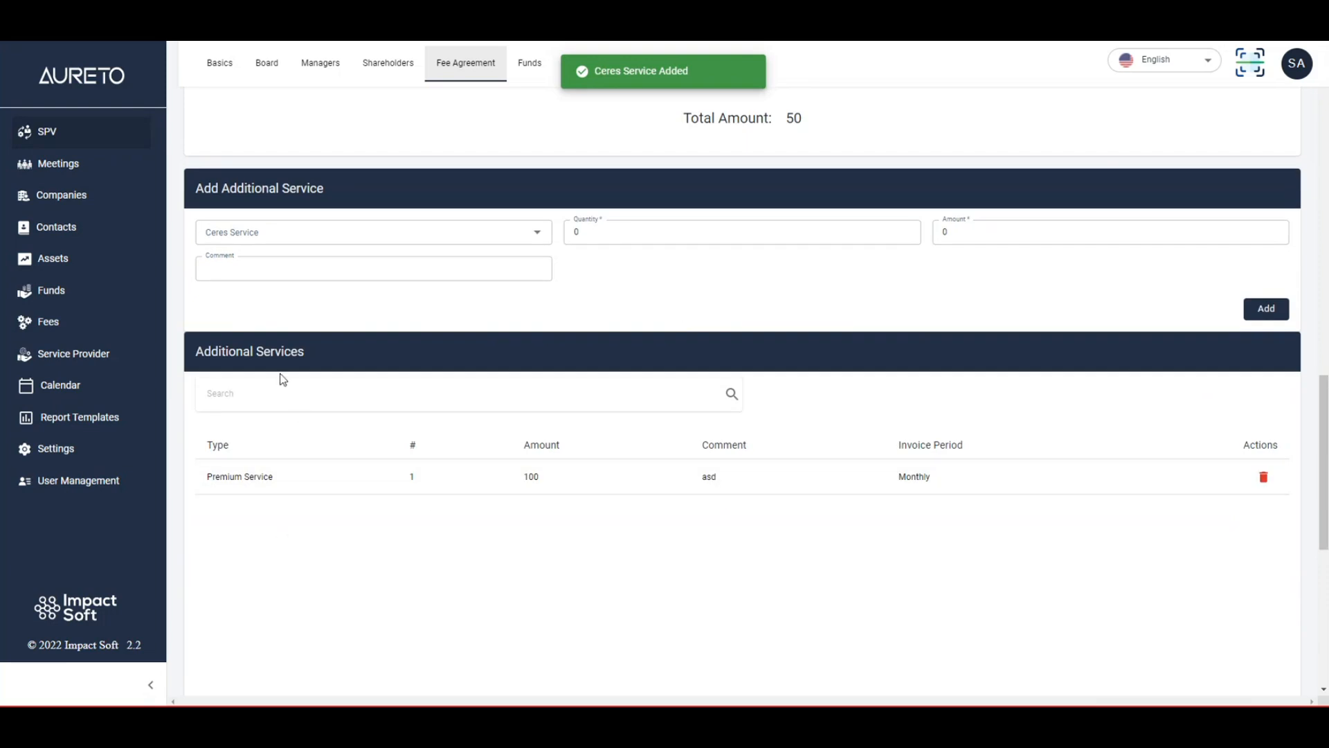
scroll(282, 373, down, 5)
scroll(328, 371, down, 2)
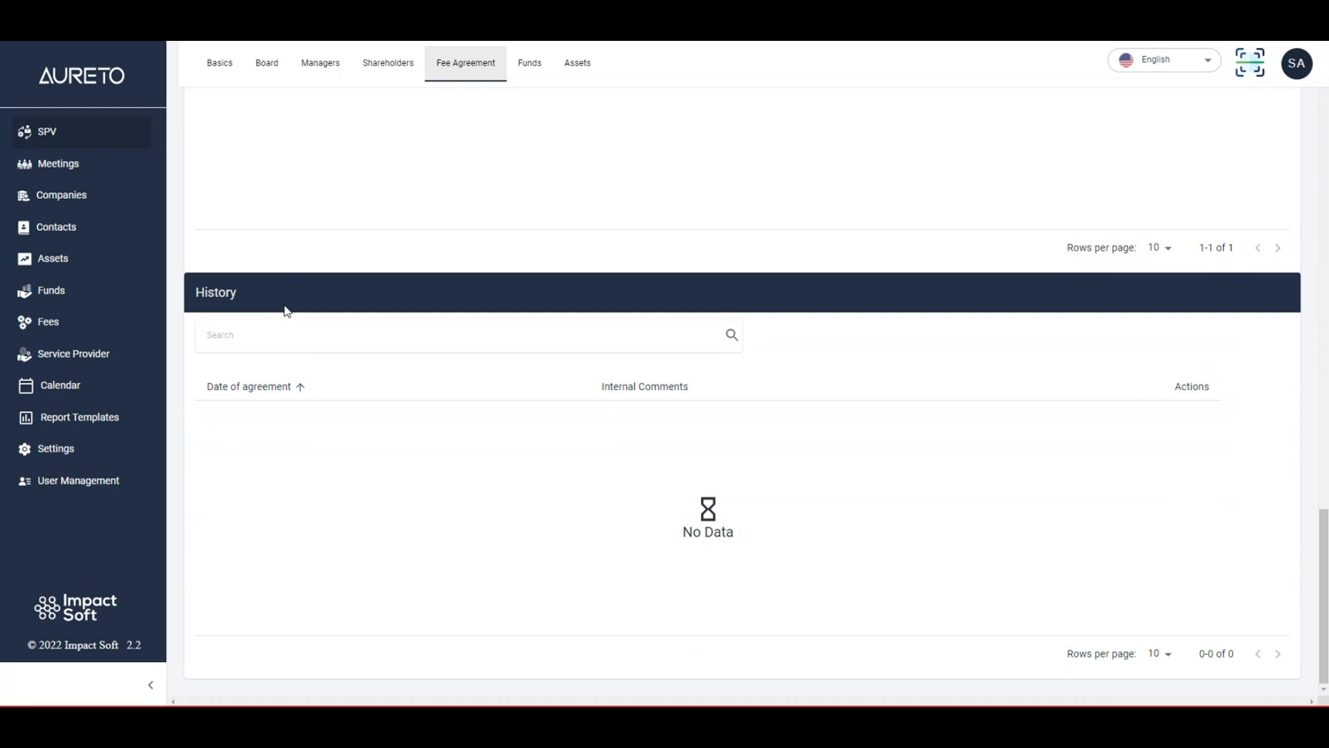
double_click(208, 293)
click(209, 299)
scroll(581, 370, up, 15)
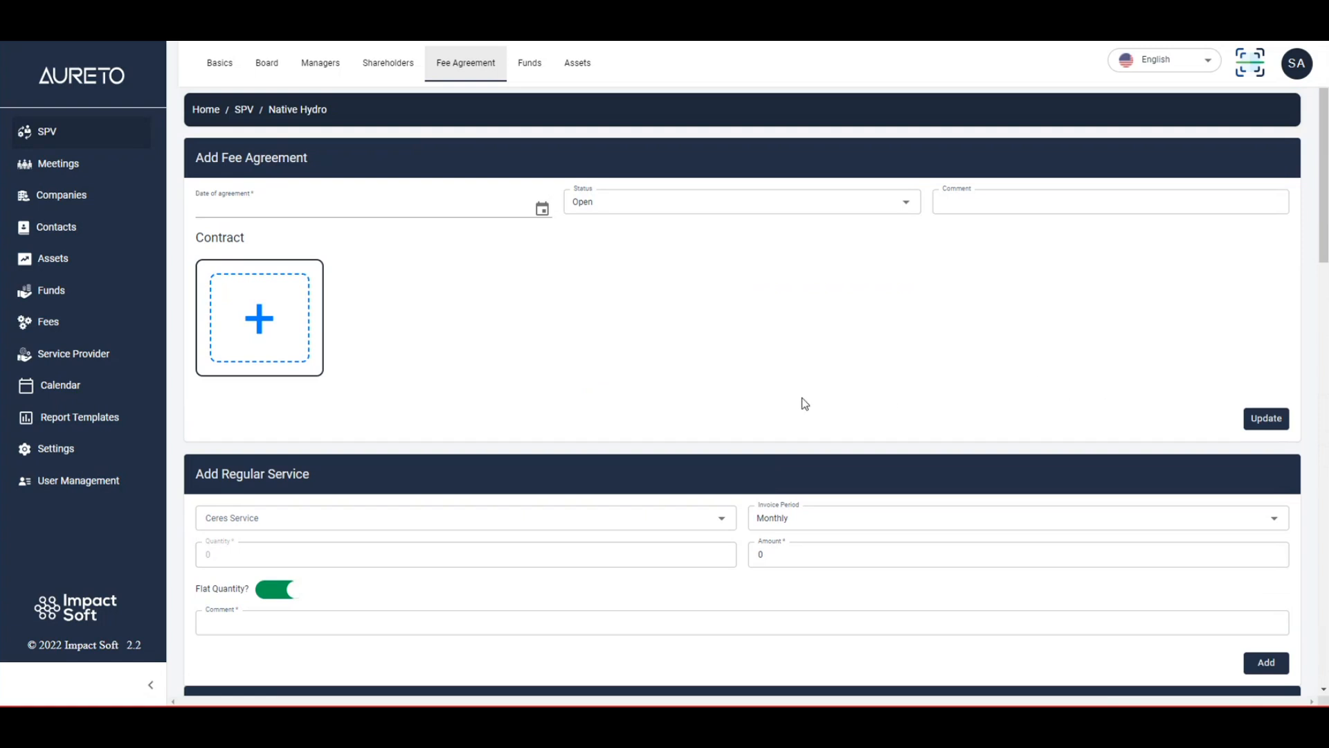
scroll(801, 397, down, 15)
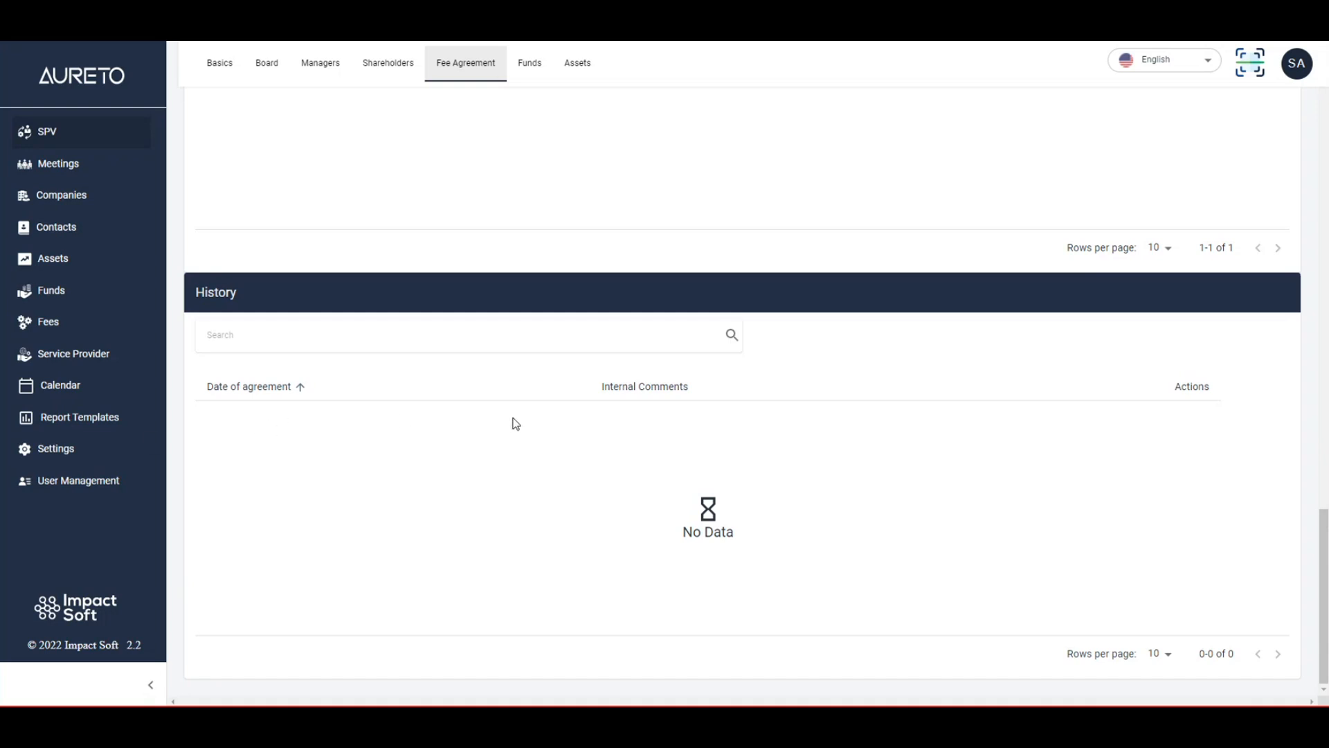
Set the fee agreement's date to 01/11/2022 and its comment to asd, and save the update.
scroll(596, 453, up, 15)
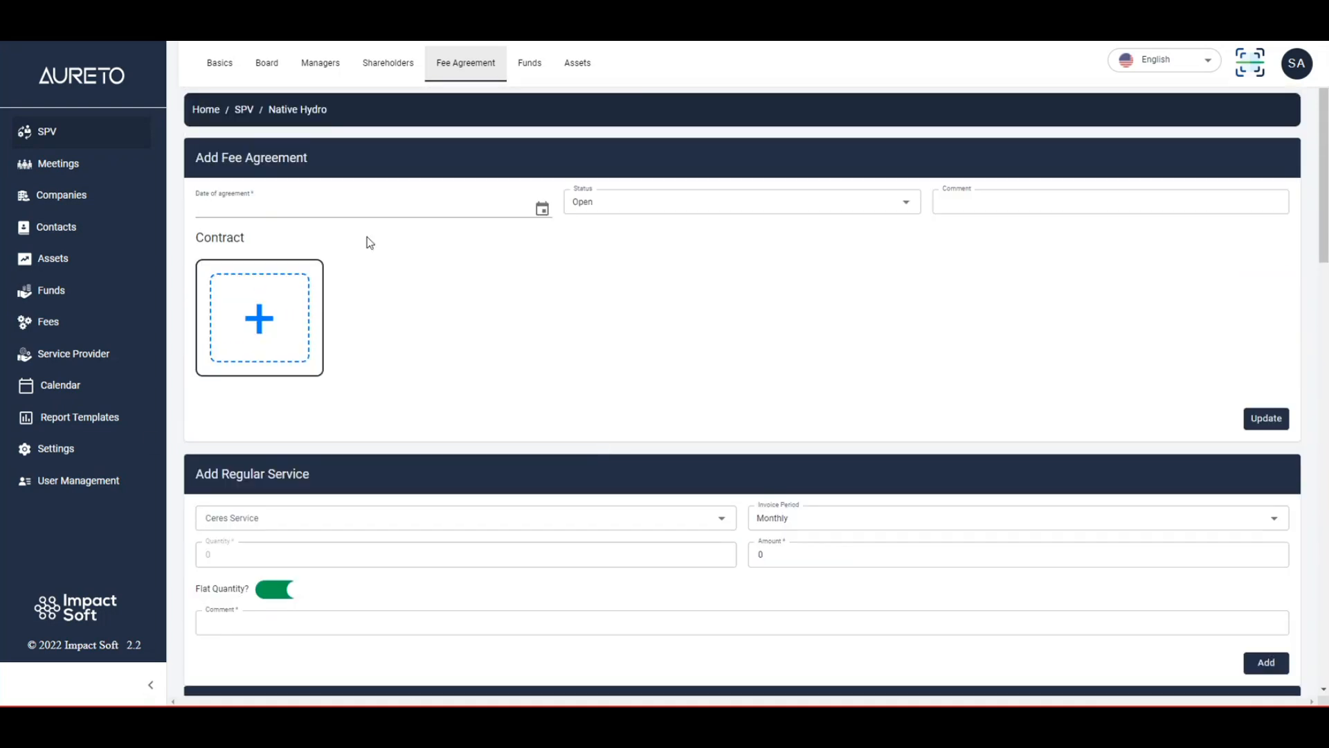
click(542, 208)
click(333, 285)
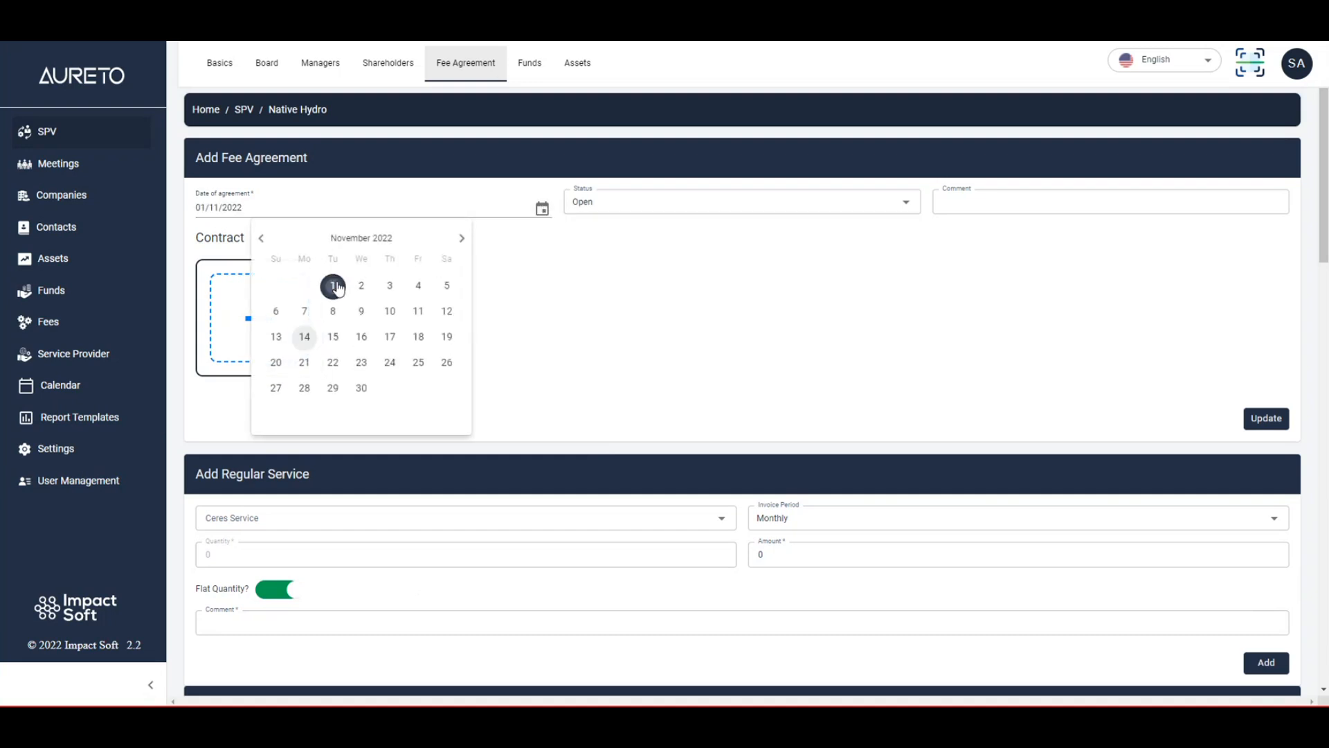
click(994, 203)
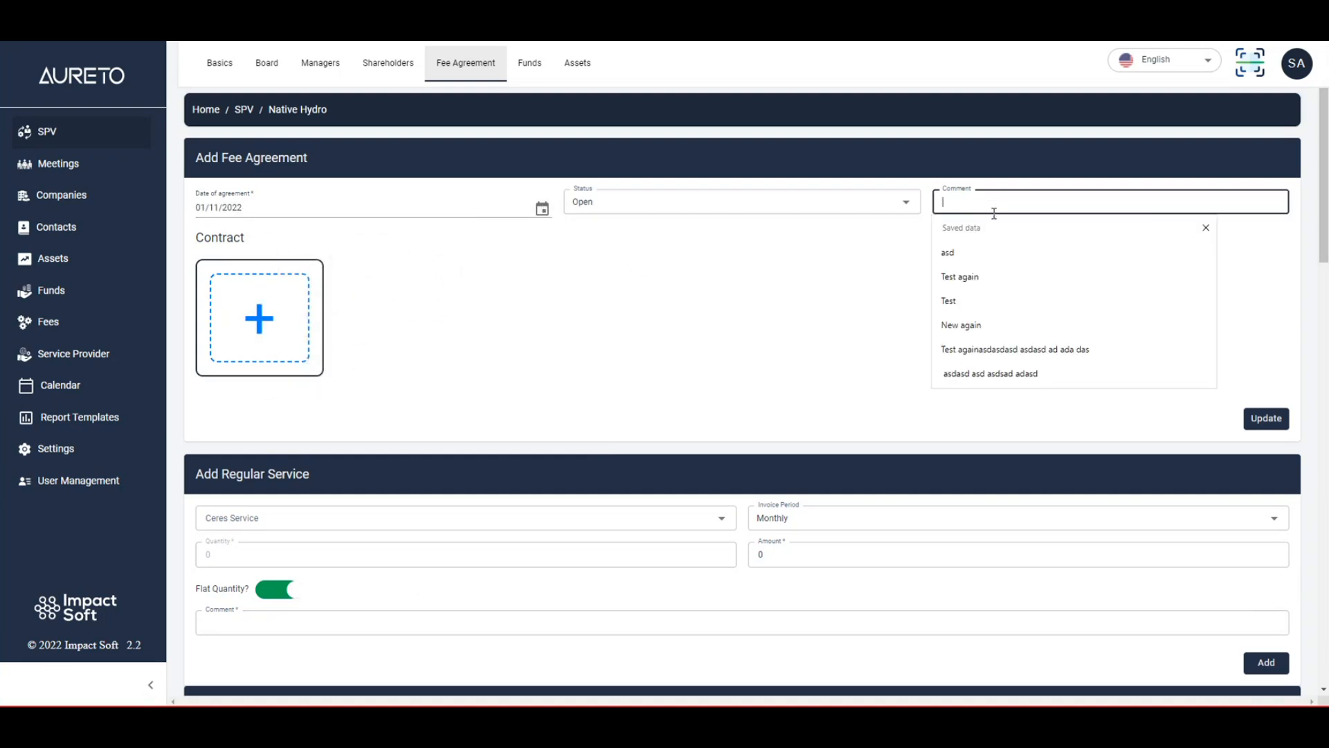
text(asd)
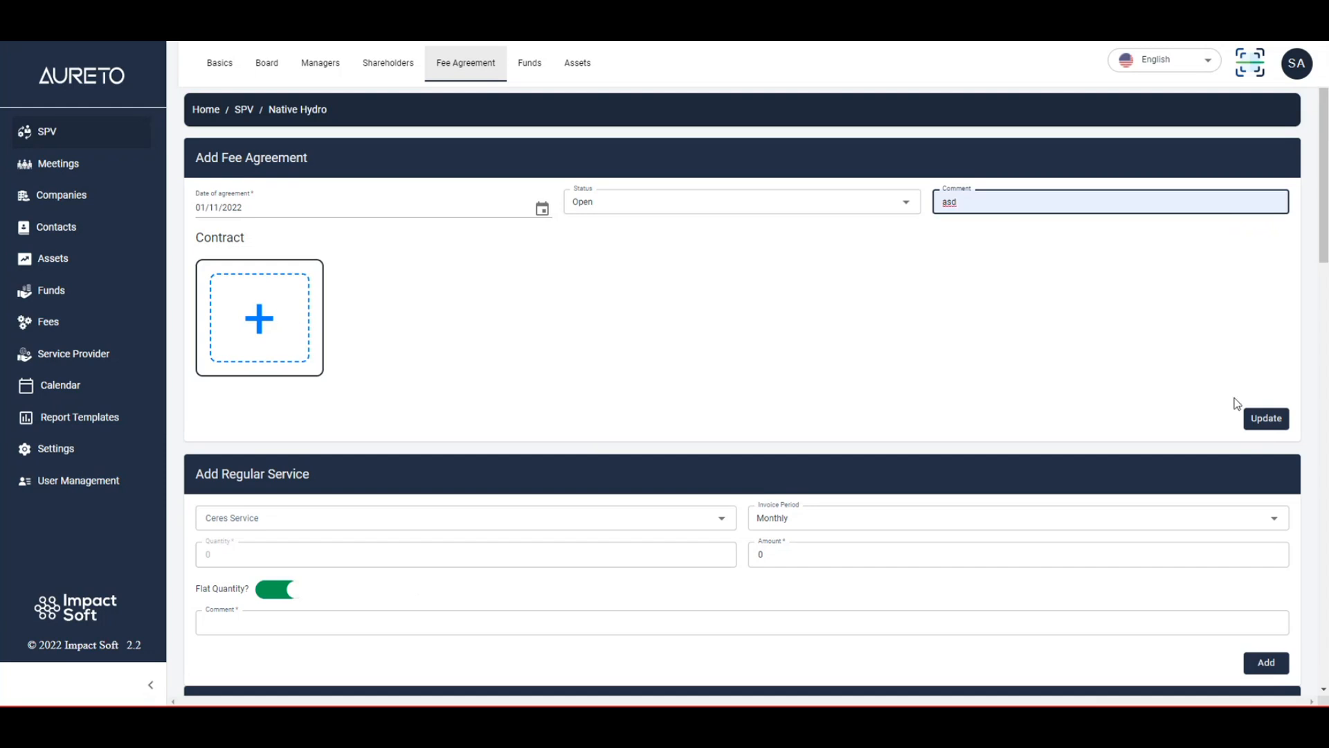
click(1268, 421)
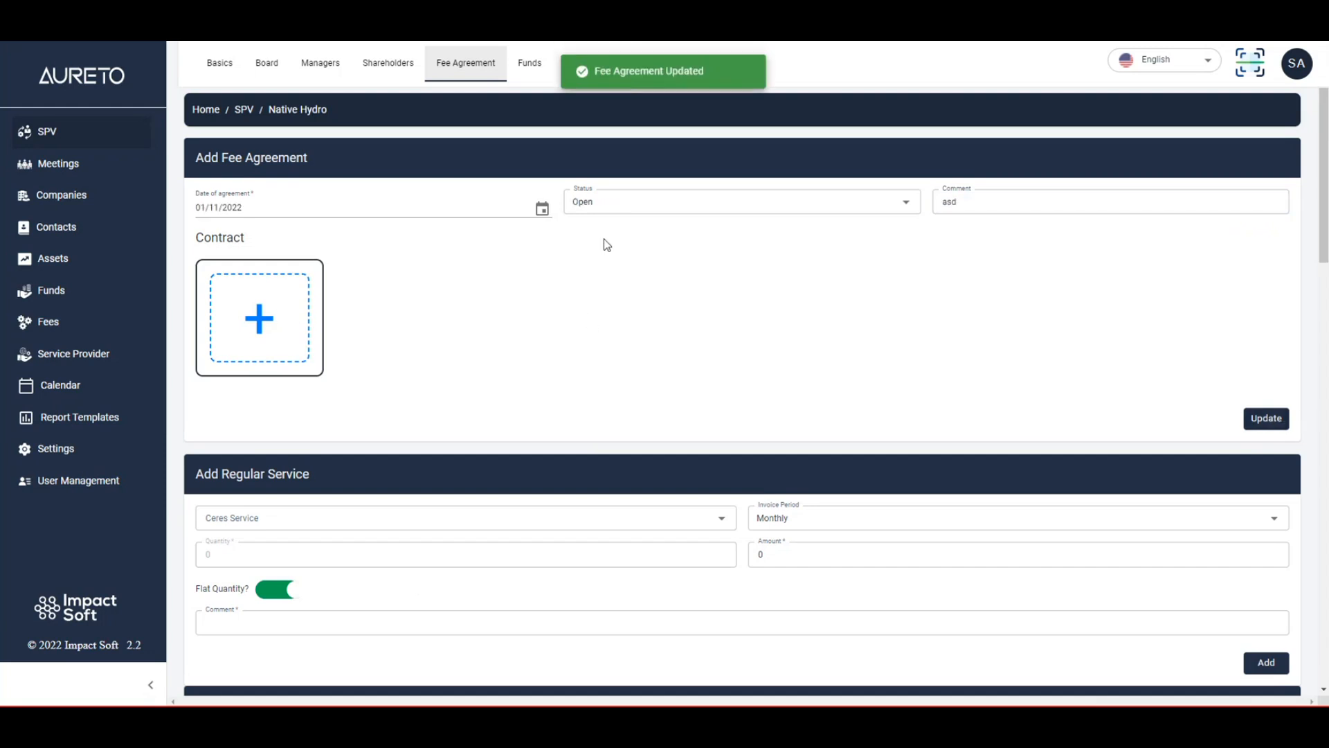
Set the fee agreement's status to External Signing and save the update.
click(707, 201)
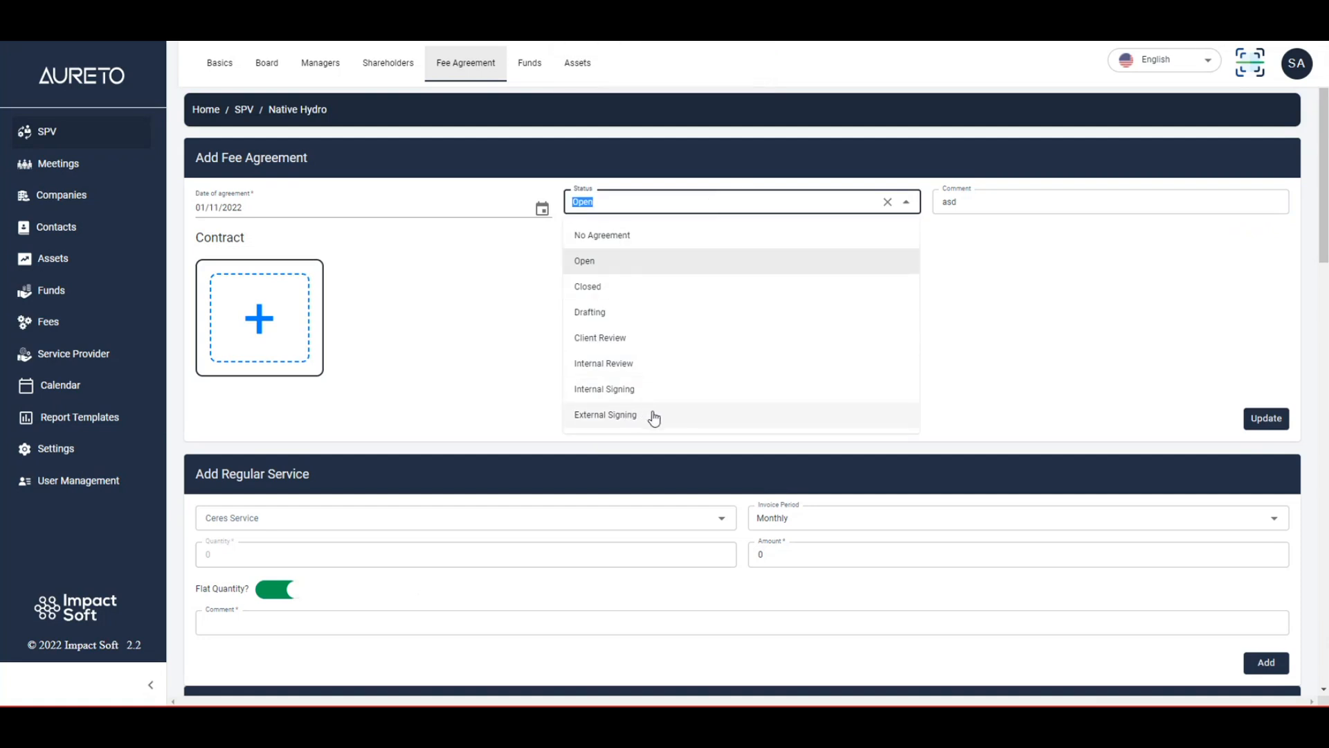
click(677, 416)
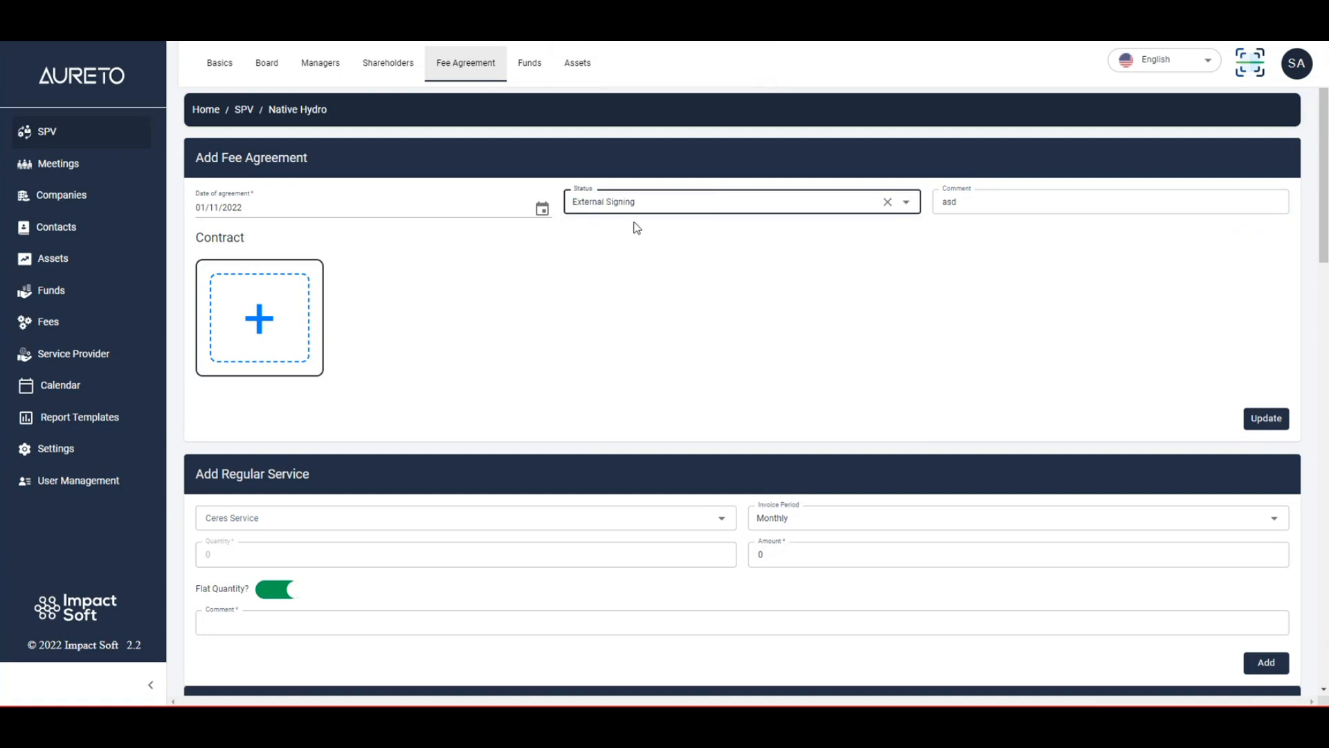
click(1267, 418)
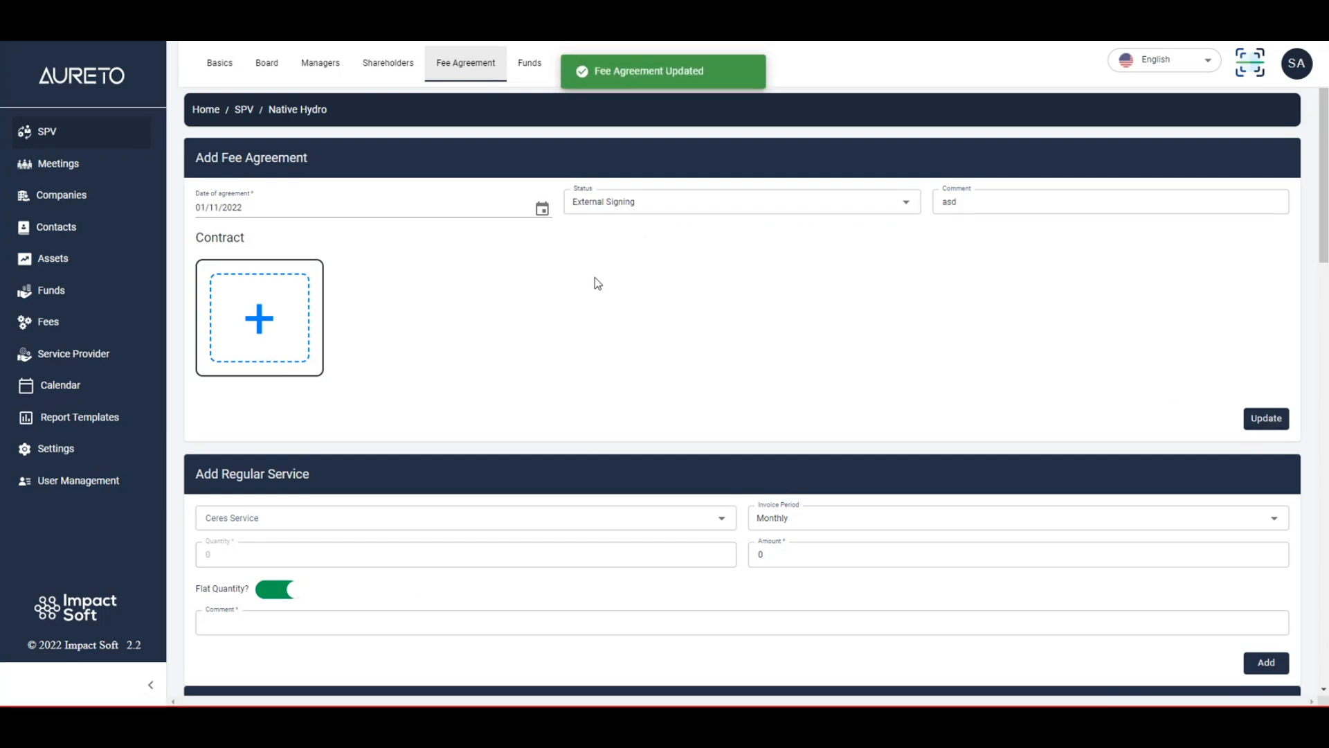
Try to change the fee agreement's status to Closed and save the update.
scroll(587, 265, down, 15)
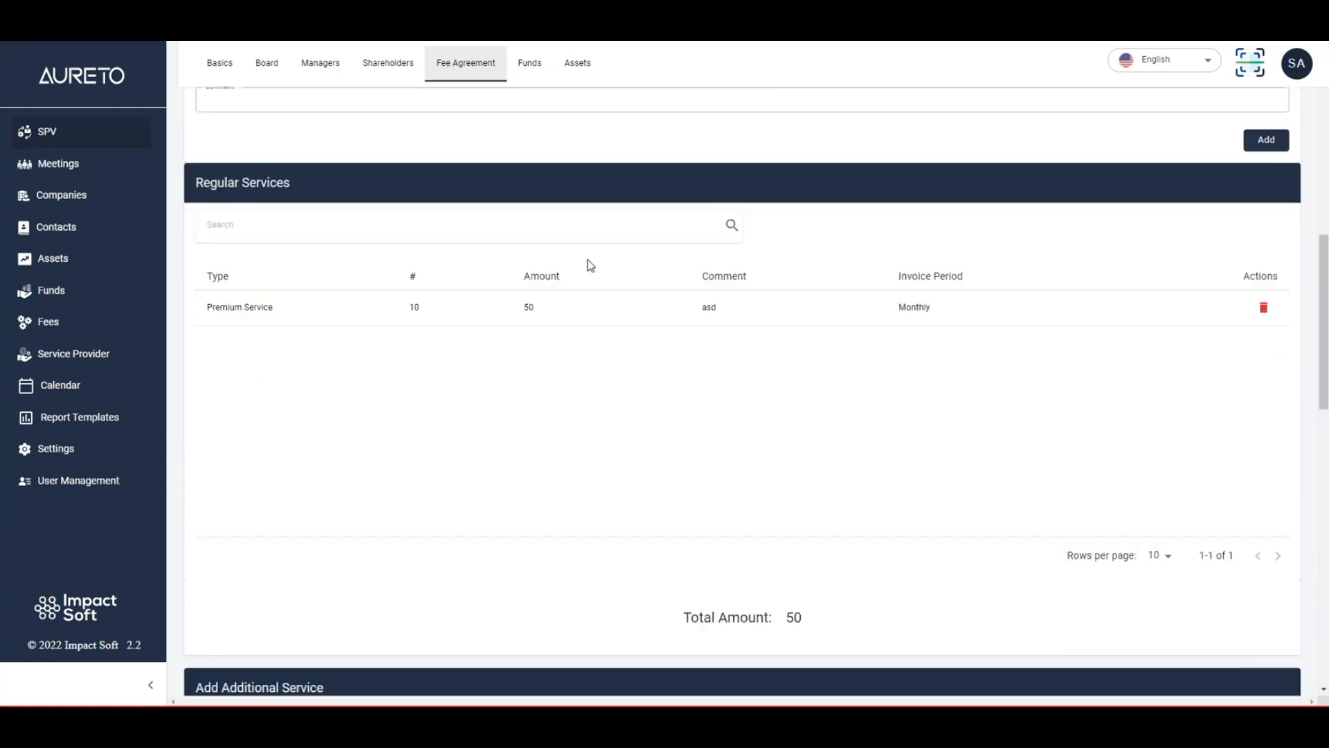
scroll(587, 265, up, 15)
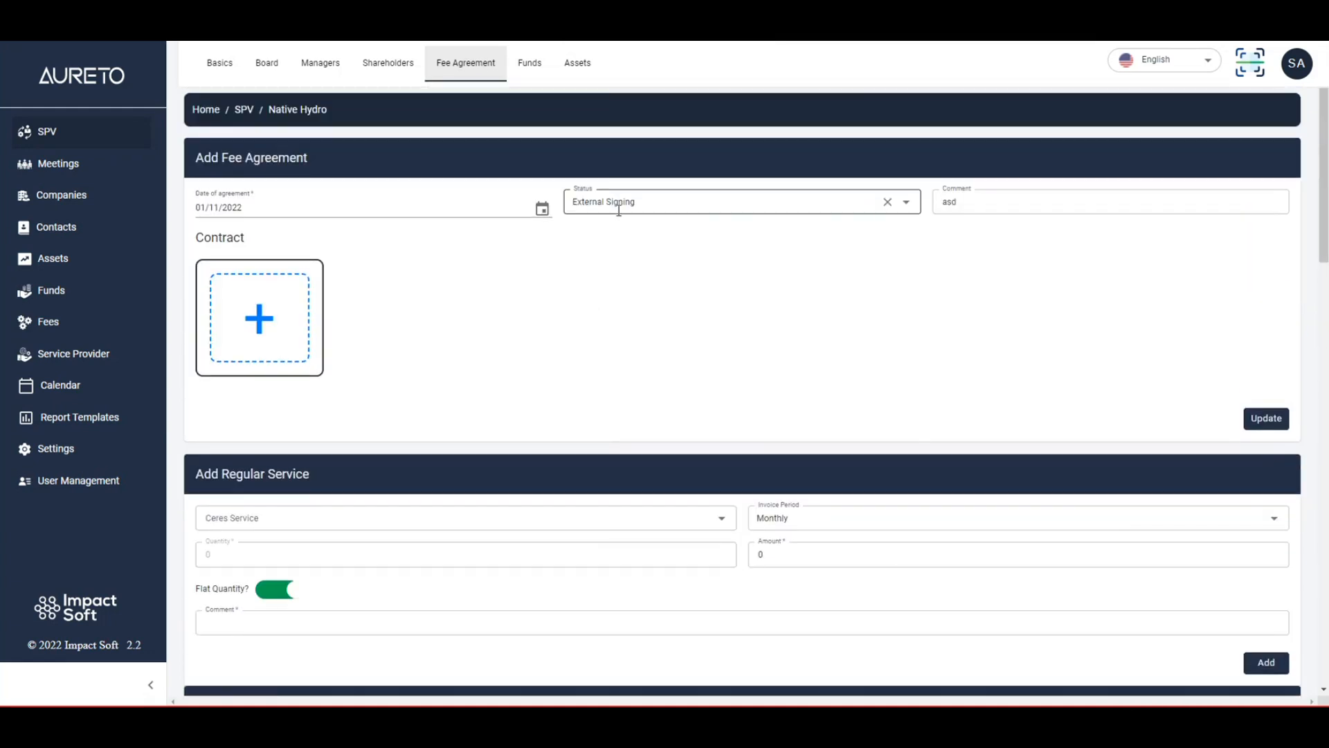
click(614, 203)
click(673, 288)
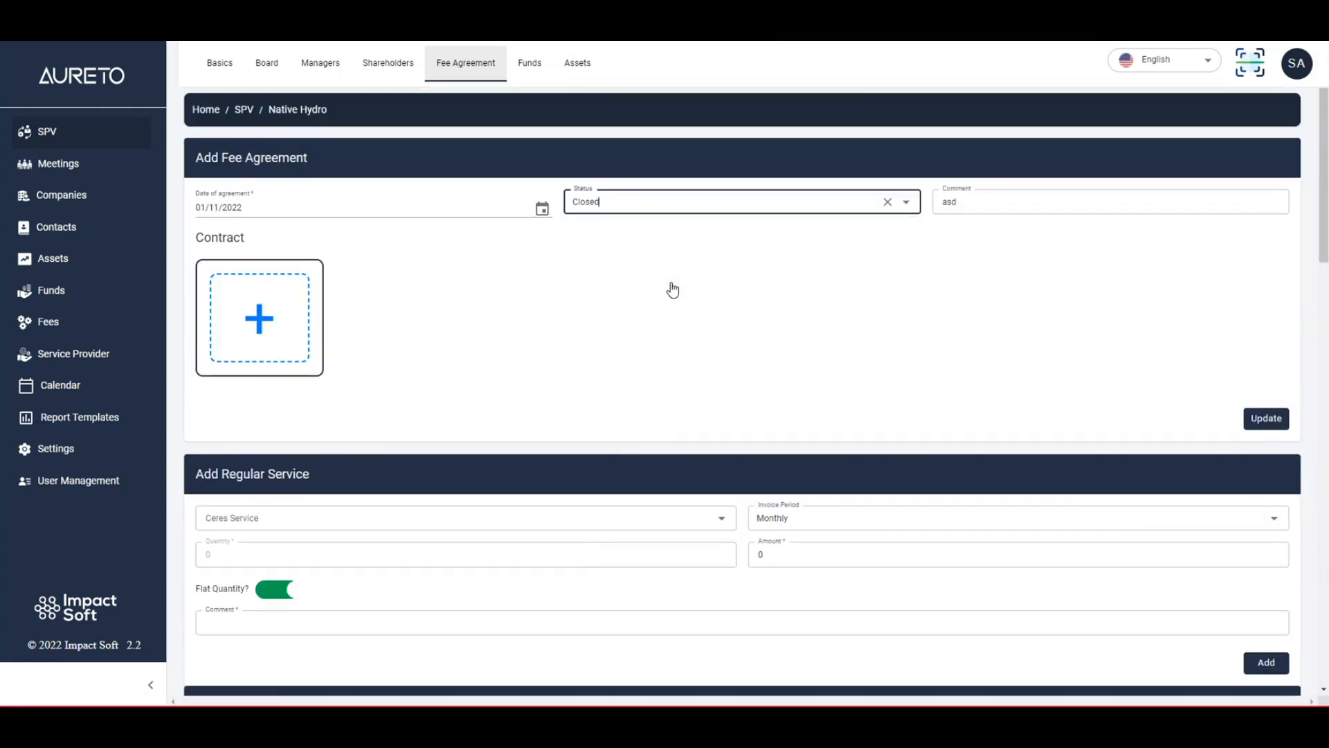
click(1266, 418)
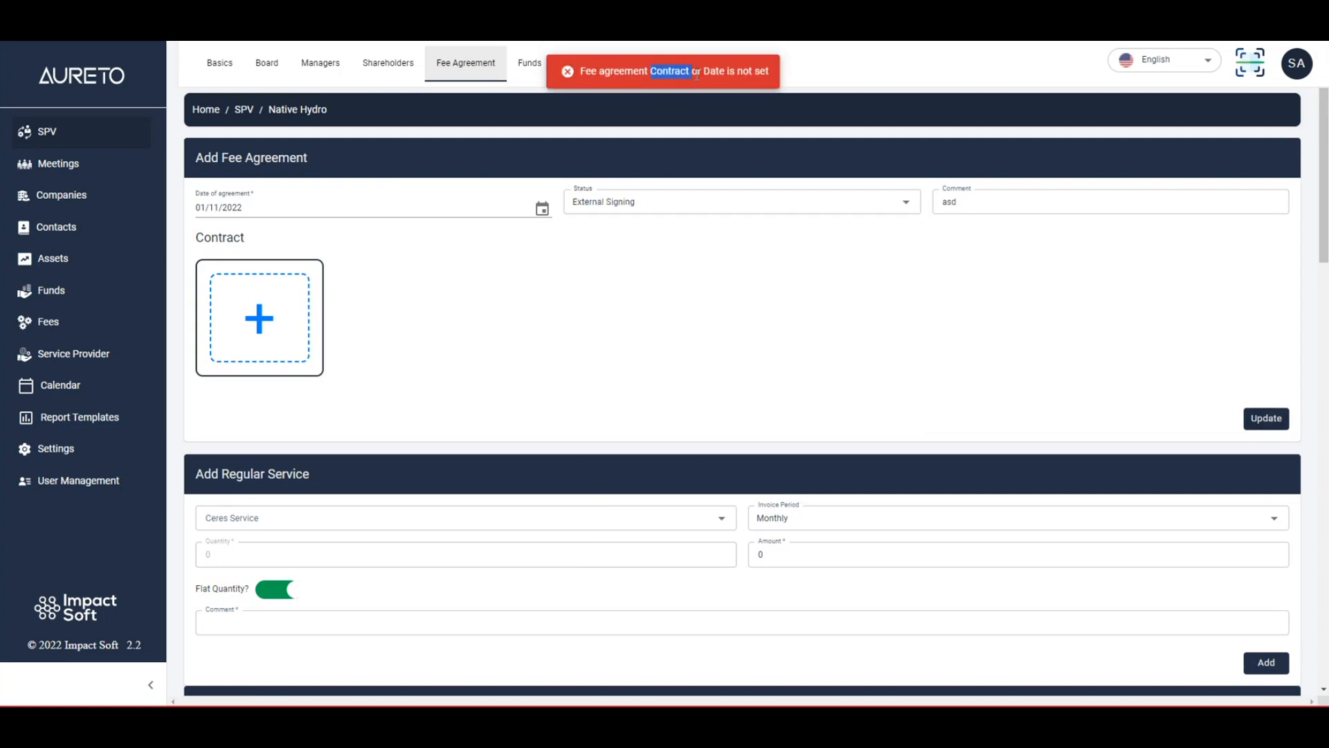
click(383, 349)
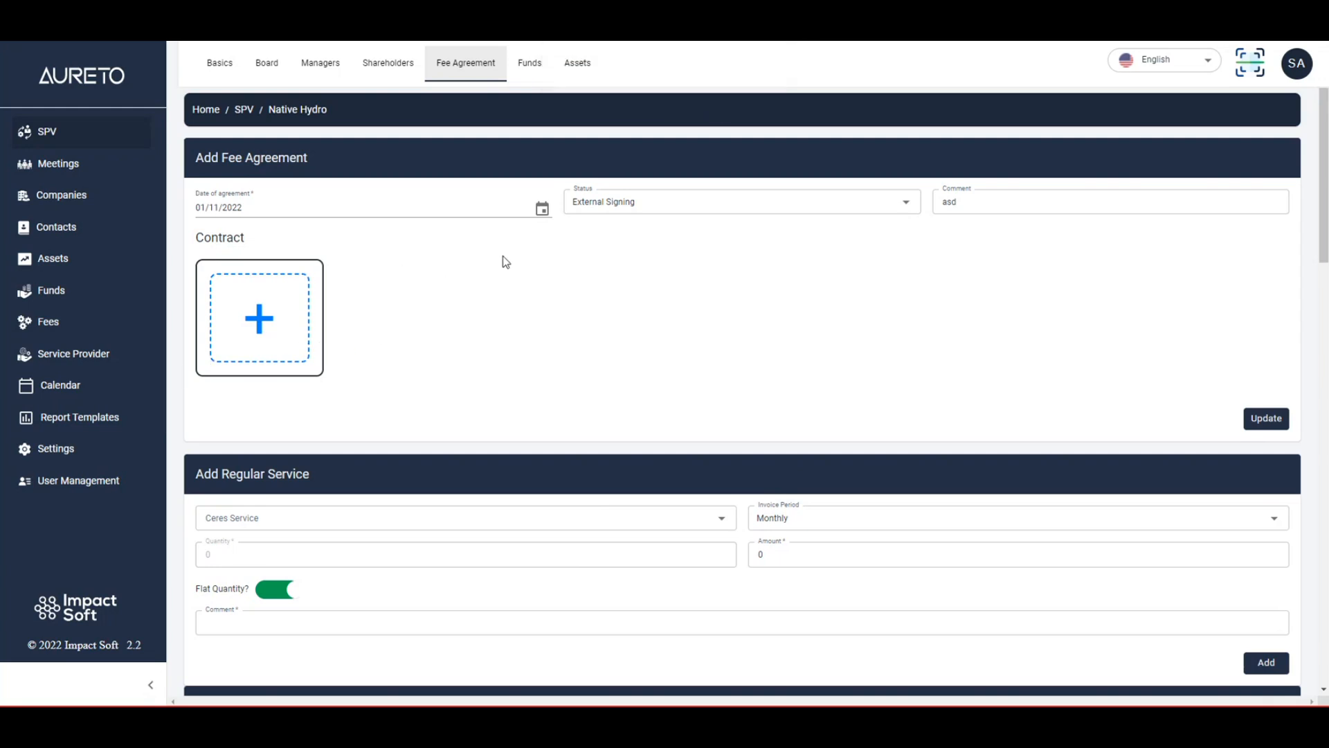
Upload Logo Icon V4.png as the fee agreement's contract and save the update.
click(282, 297)
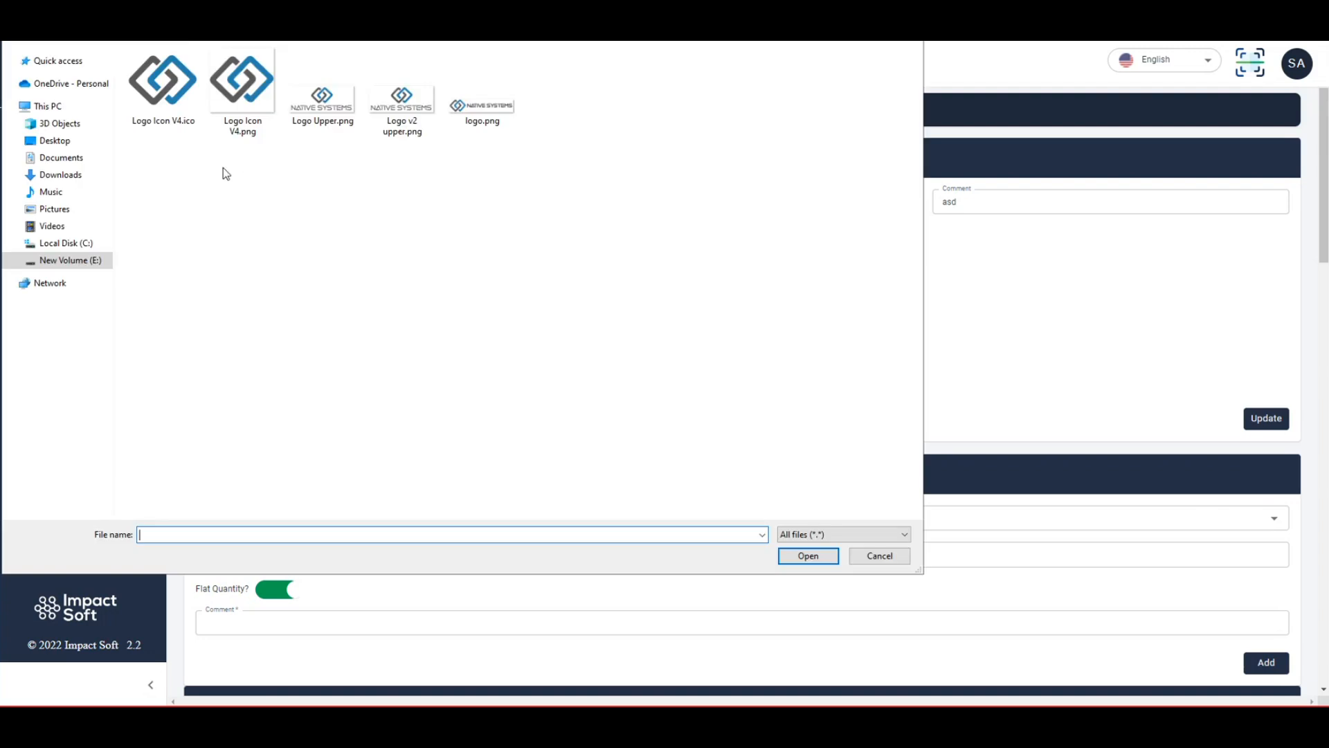
double_click(242, 86)
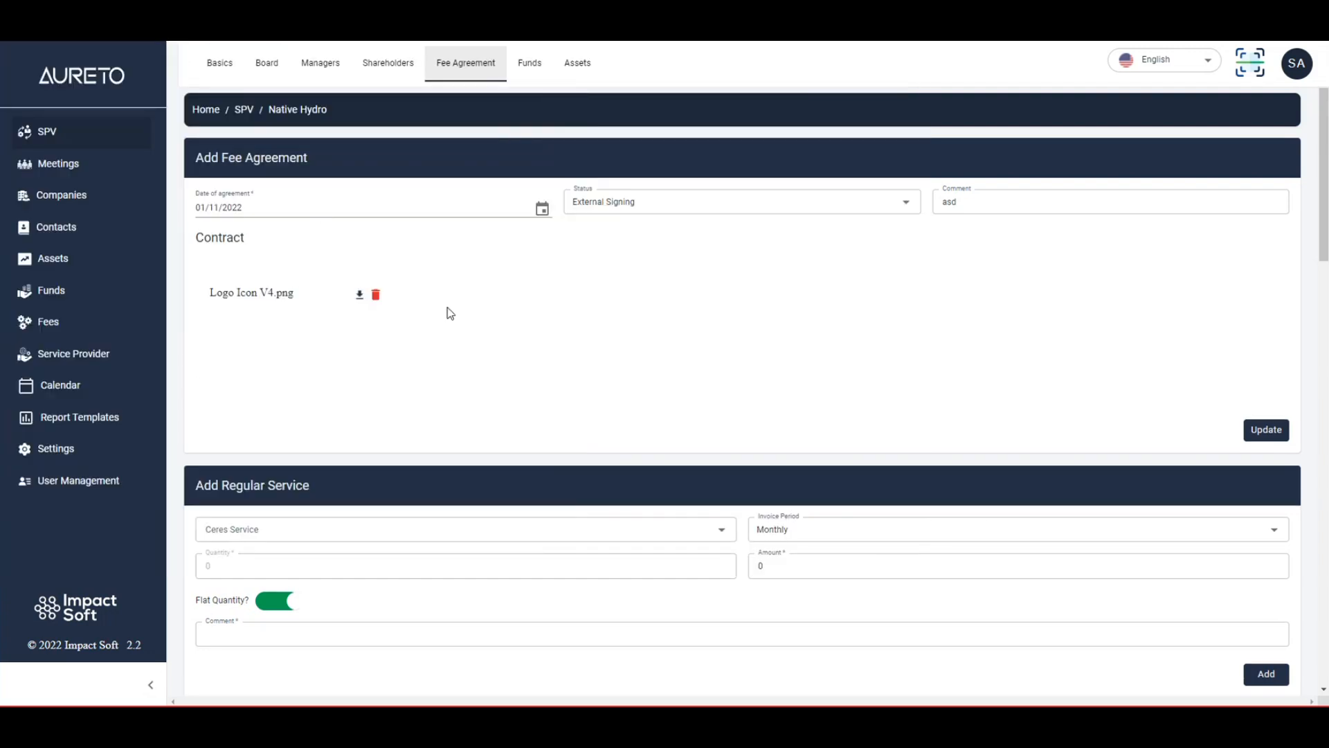
click(1276, 431)
drag(594, 71, 702, 71)
click(690, 71)
Reload the page, set the fee agreement's status to Closed, and save the update.
scroll(610, 271, down, 20)
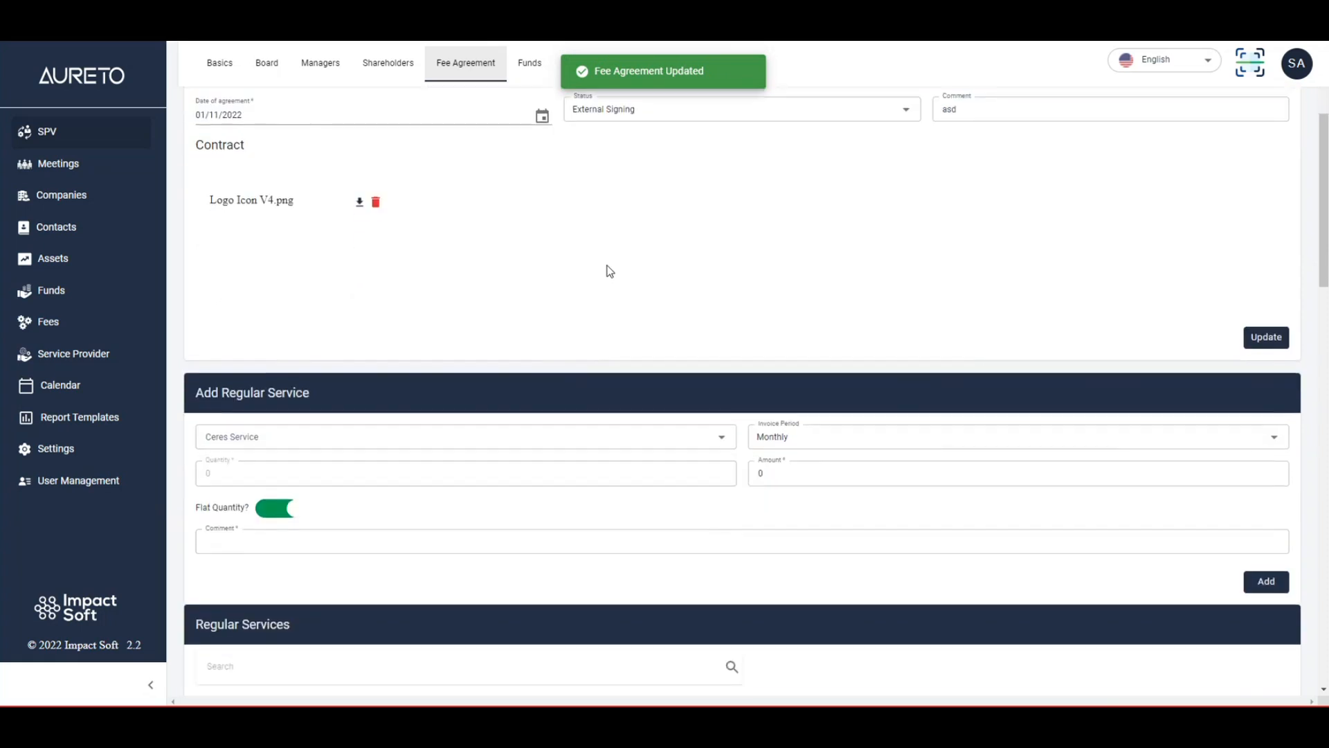
scroll(607, 270, up, 20)
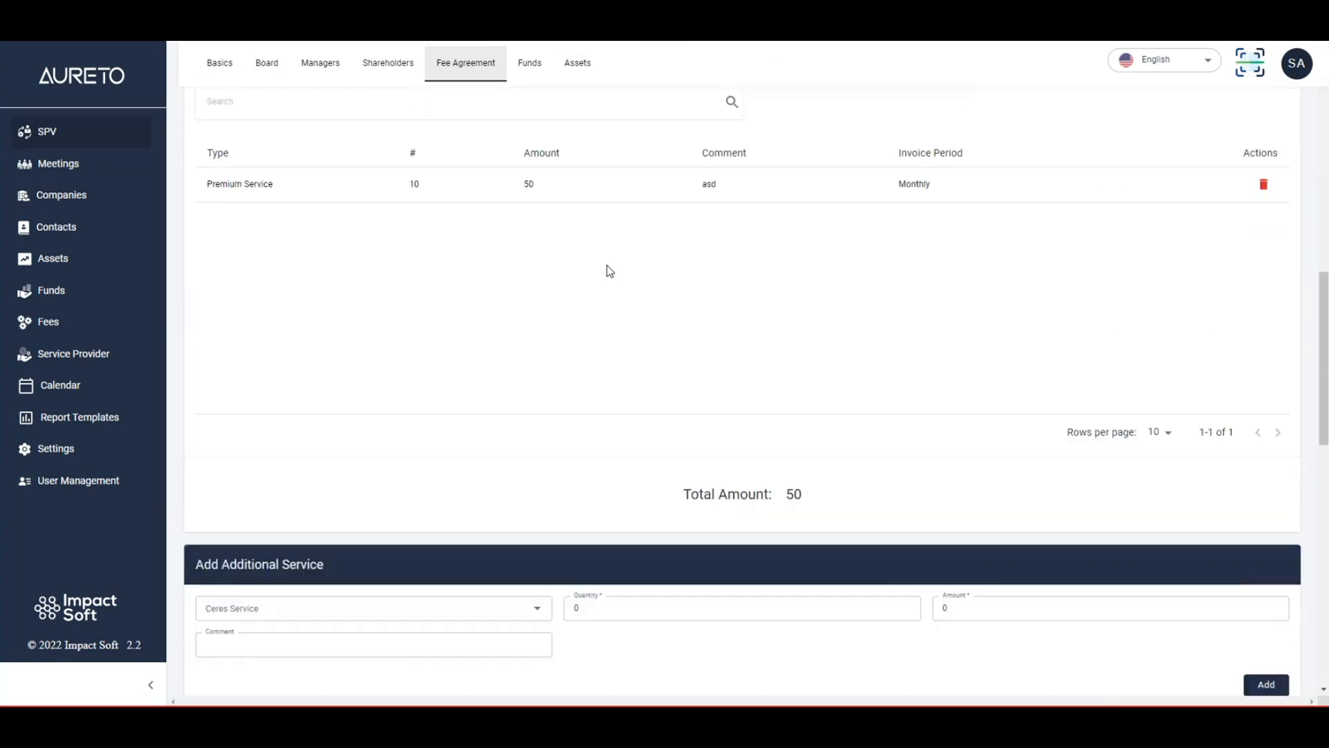
key(F5)
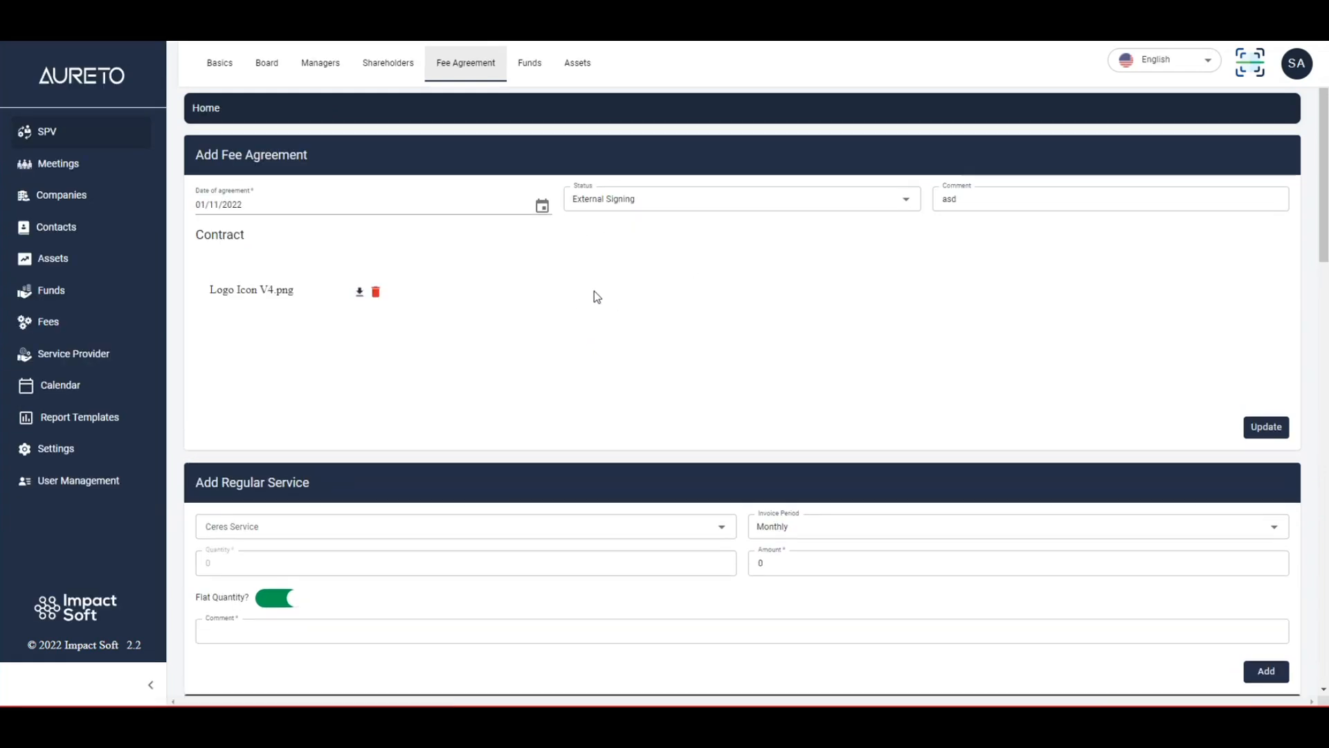
click(688, 199)
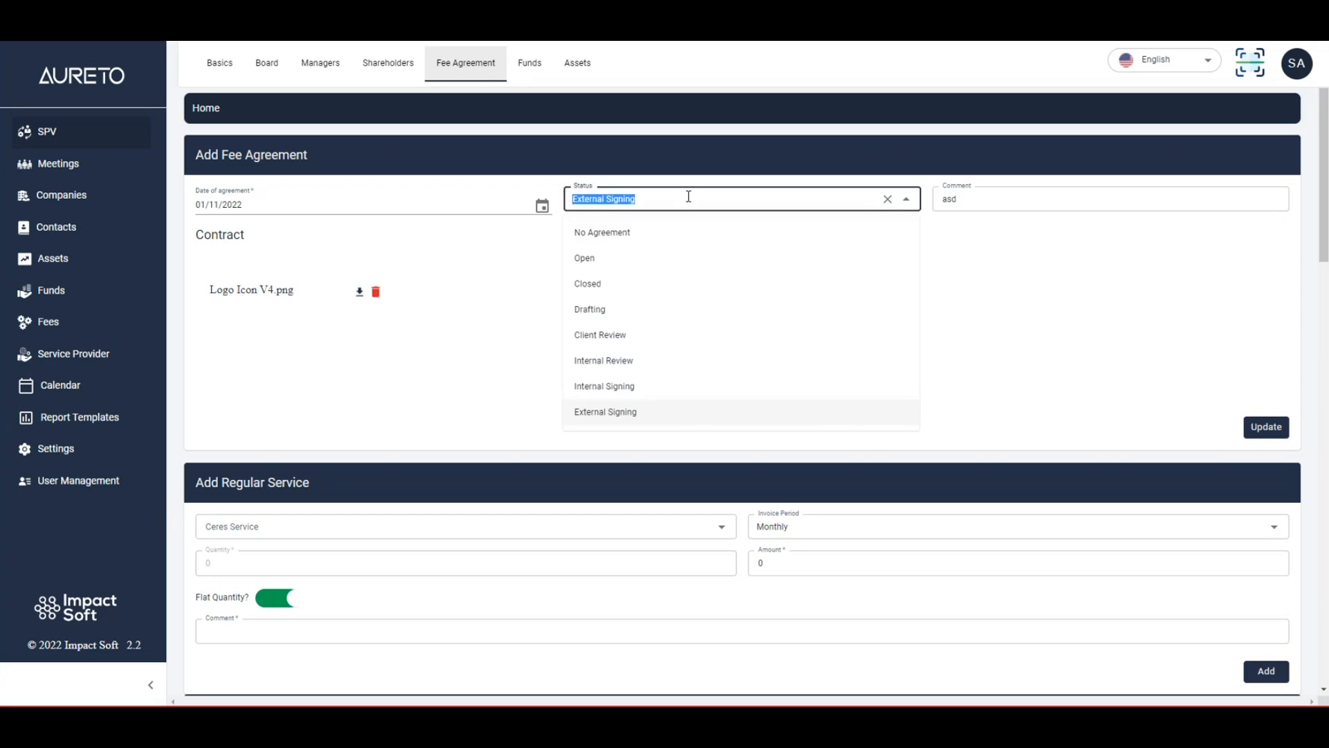
click(626, 287)
click(1266, 427)
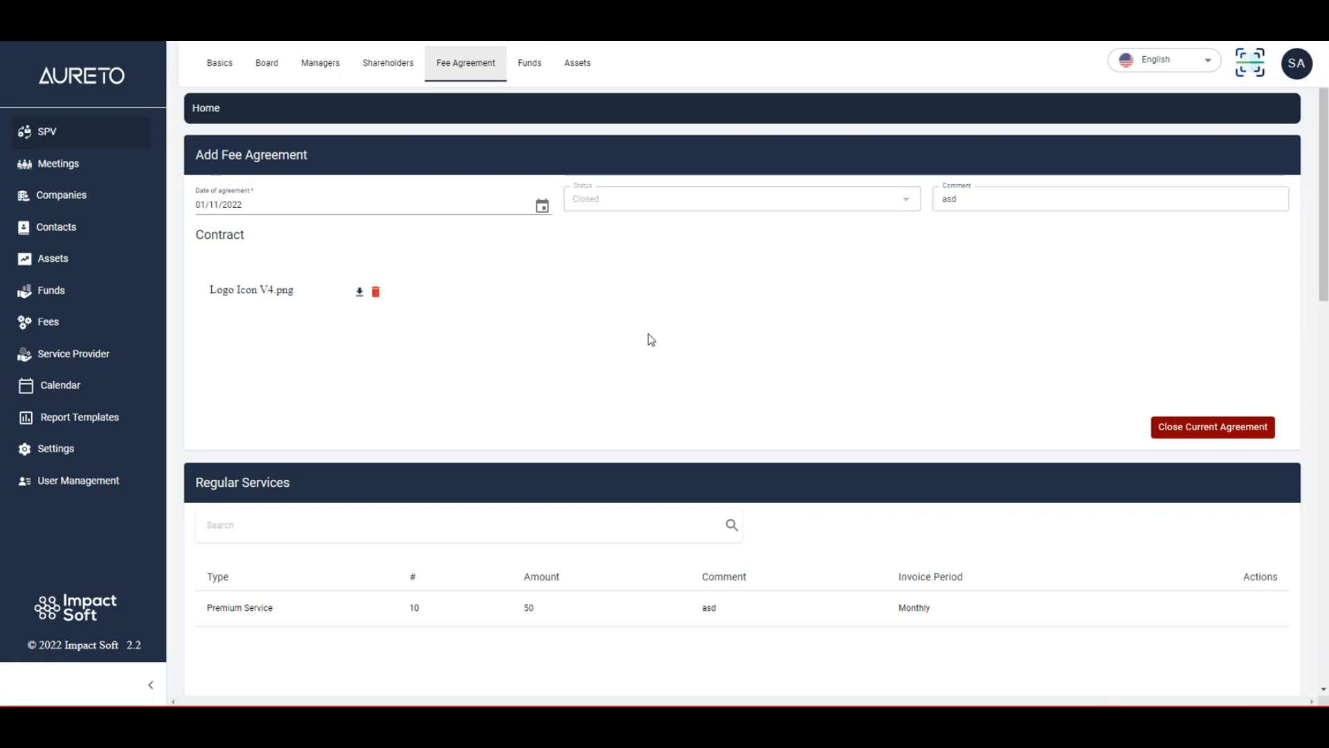
Review the closed agreement's regular services, additional services and history.
scroll(651, 339, down, 5)
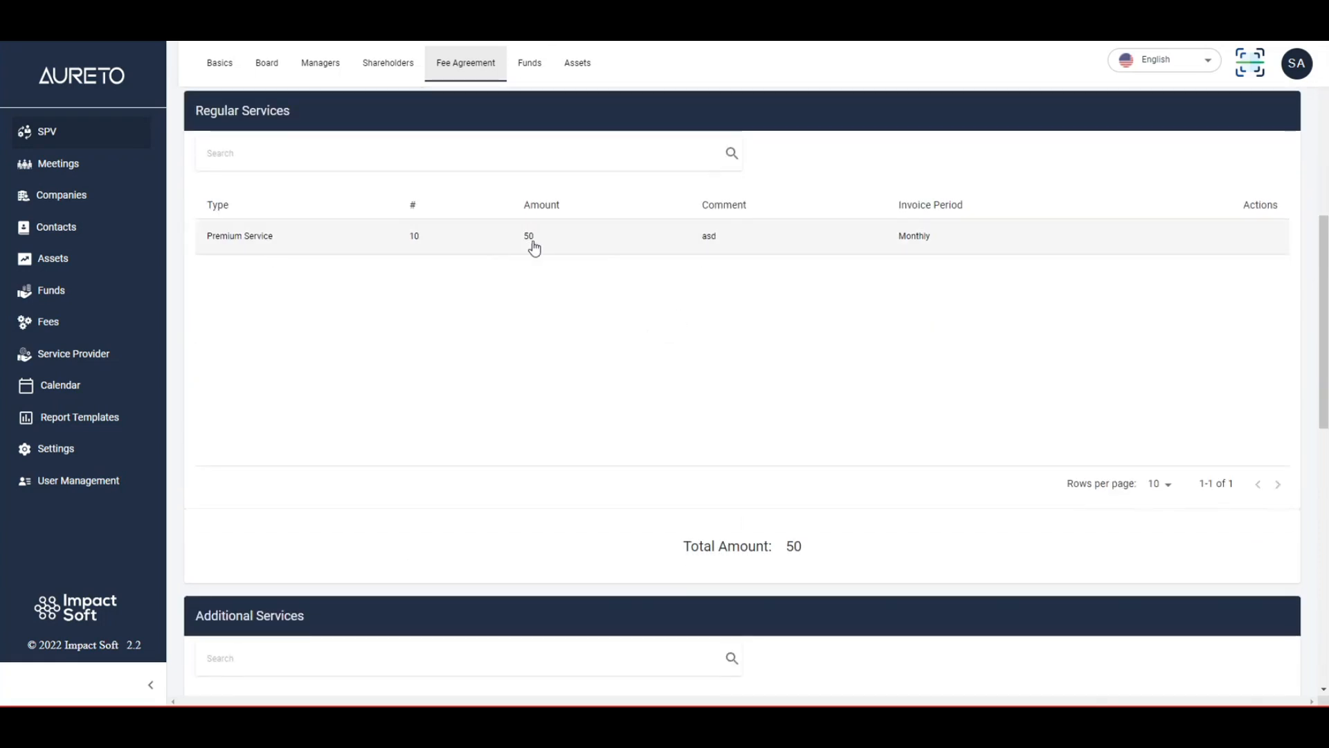
scroll(504, 376, up, 1)
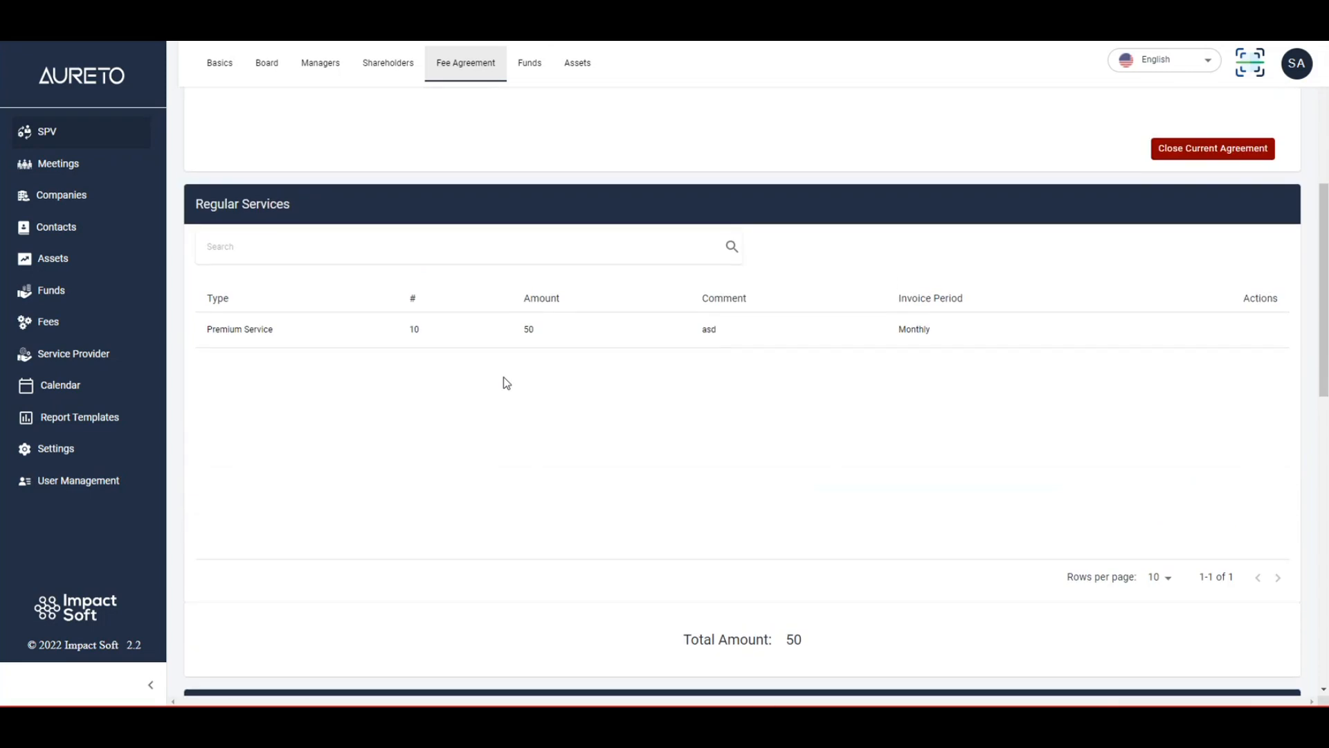
drag(209, 204, 291, 205)
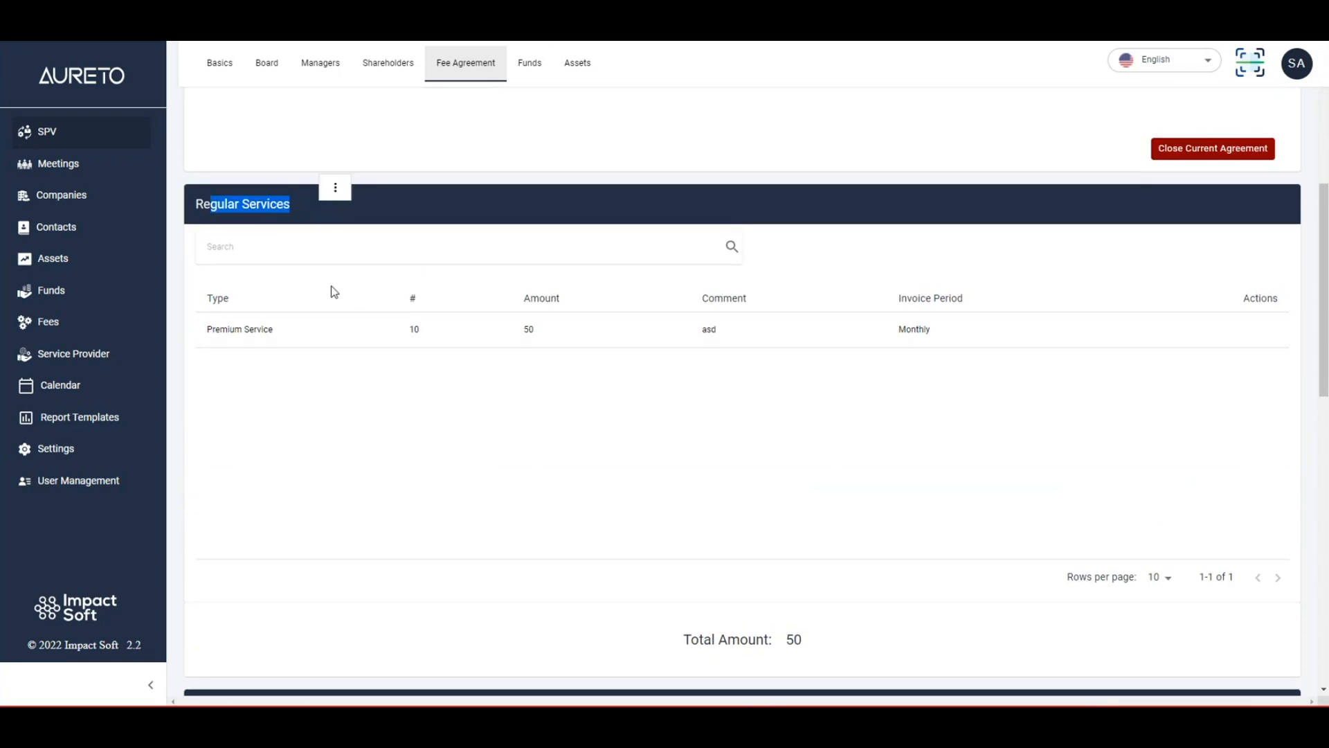
click(394, 342)
drag(595, 71, 759, 72)
click(578, 207)
scroll(485, 290, down, 5)
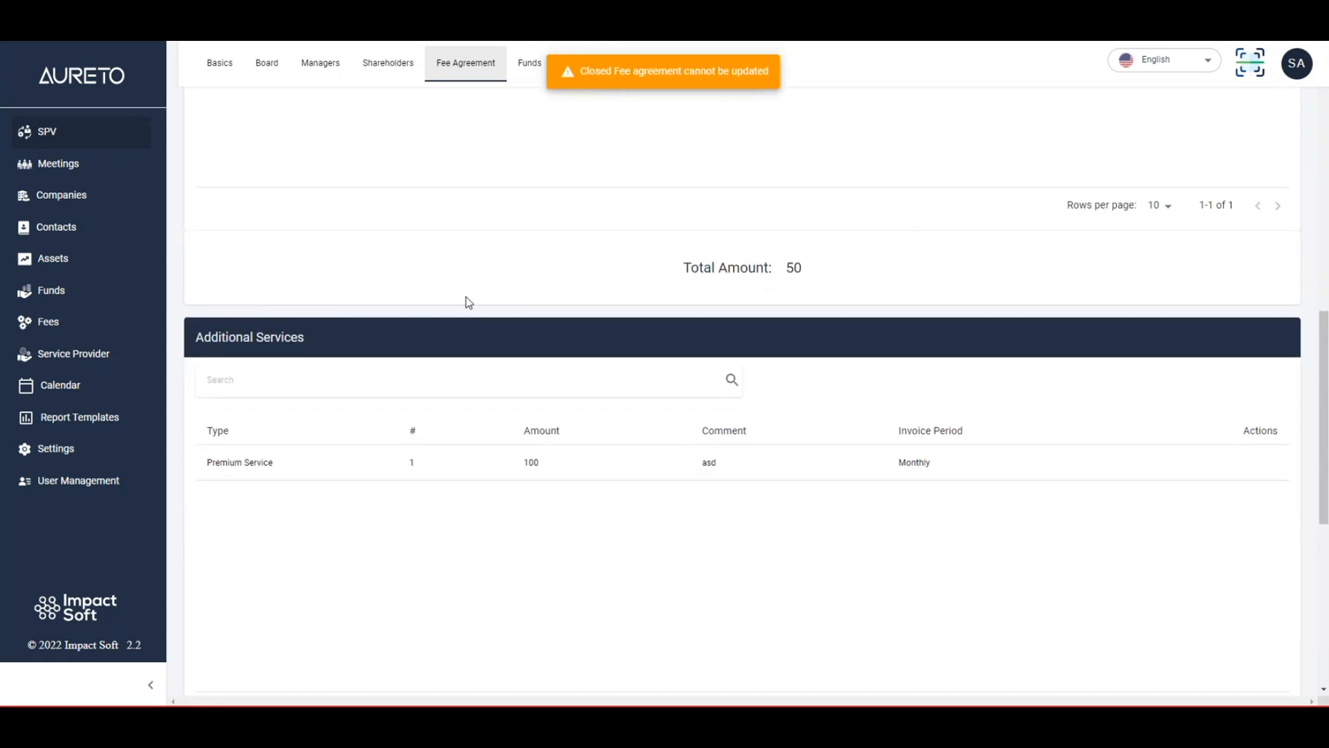
scroll(419, 442, down, 6)
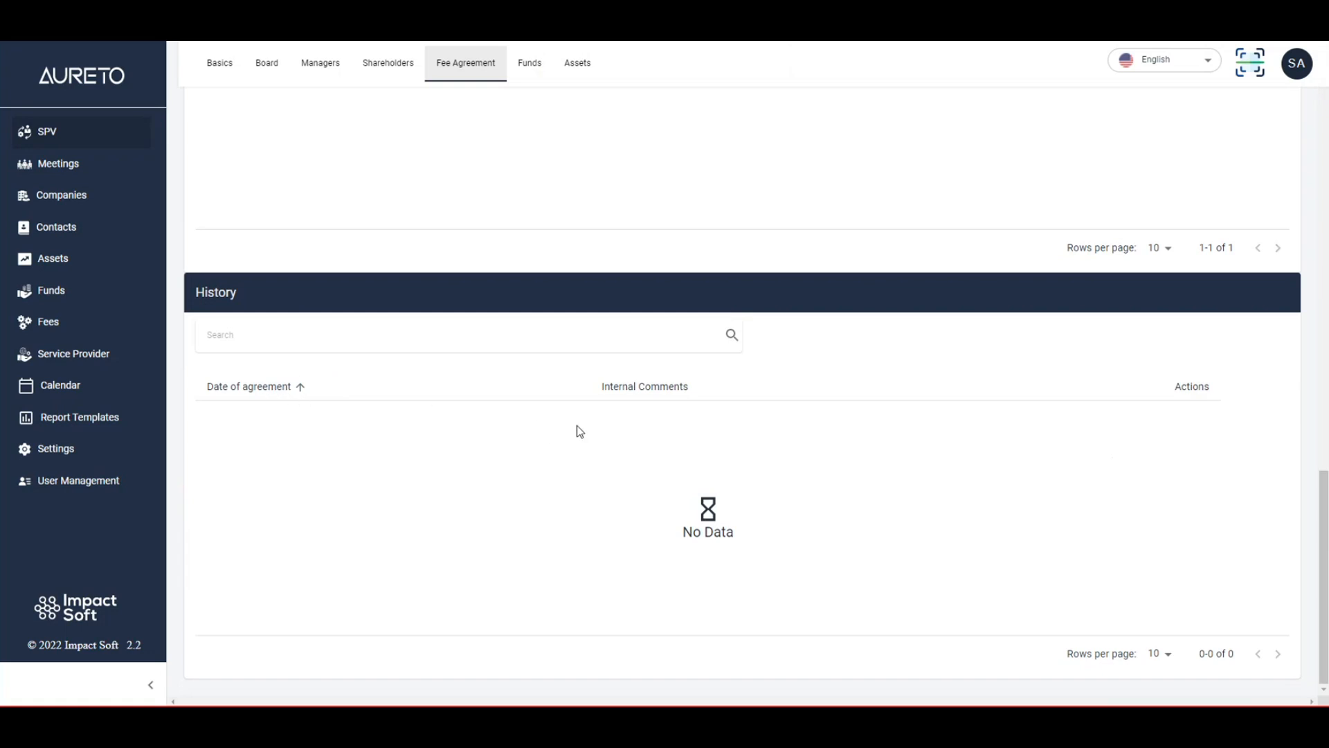
scroll(630, 445, up, 10)
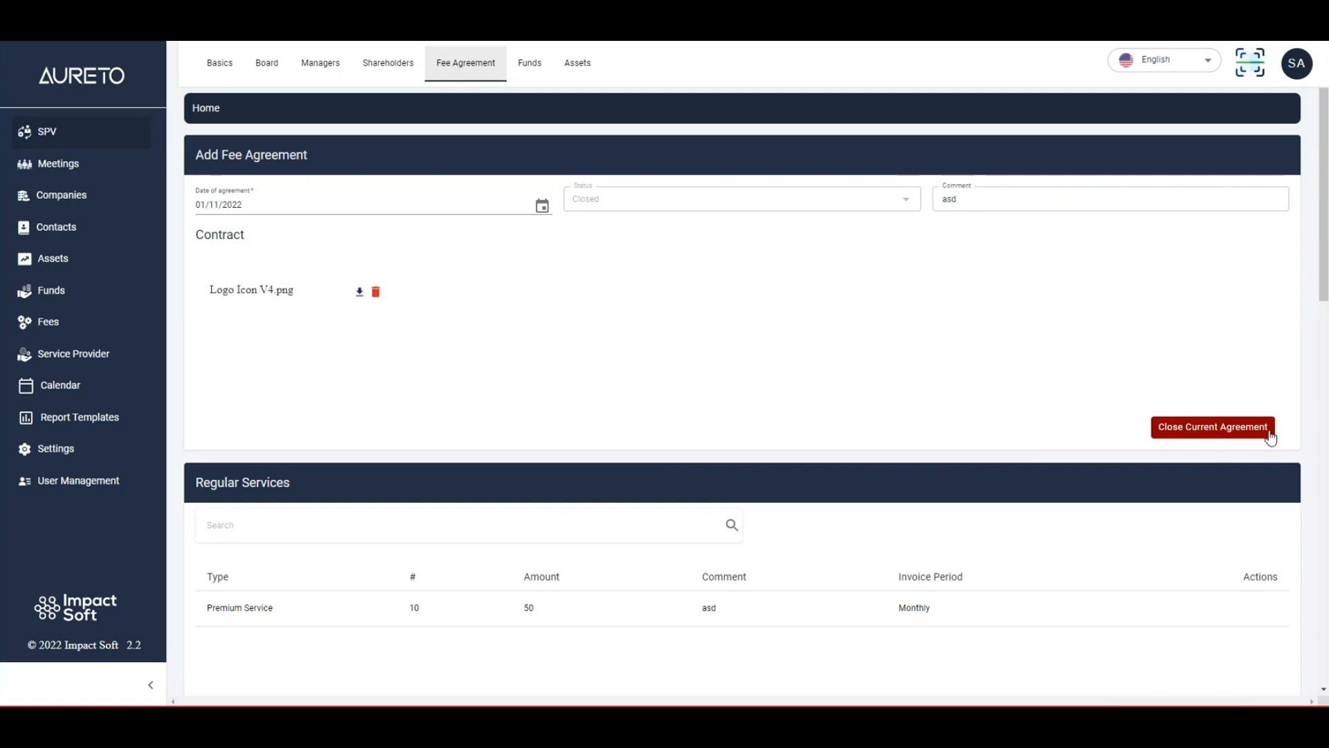
Close the current fee agreement and confirm that its auto services should be stopped.
click(1213, 429)
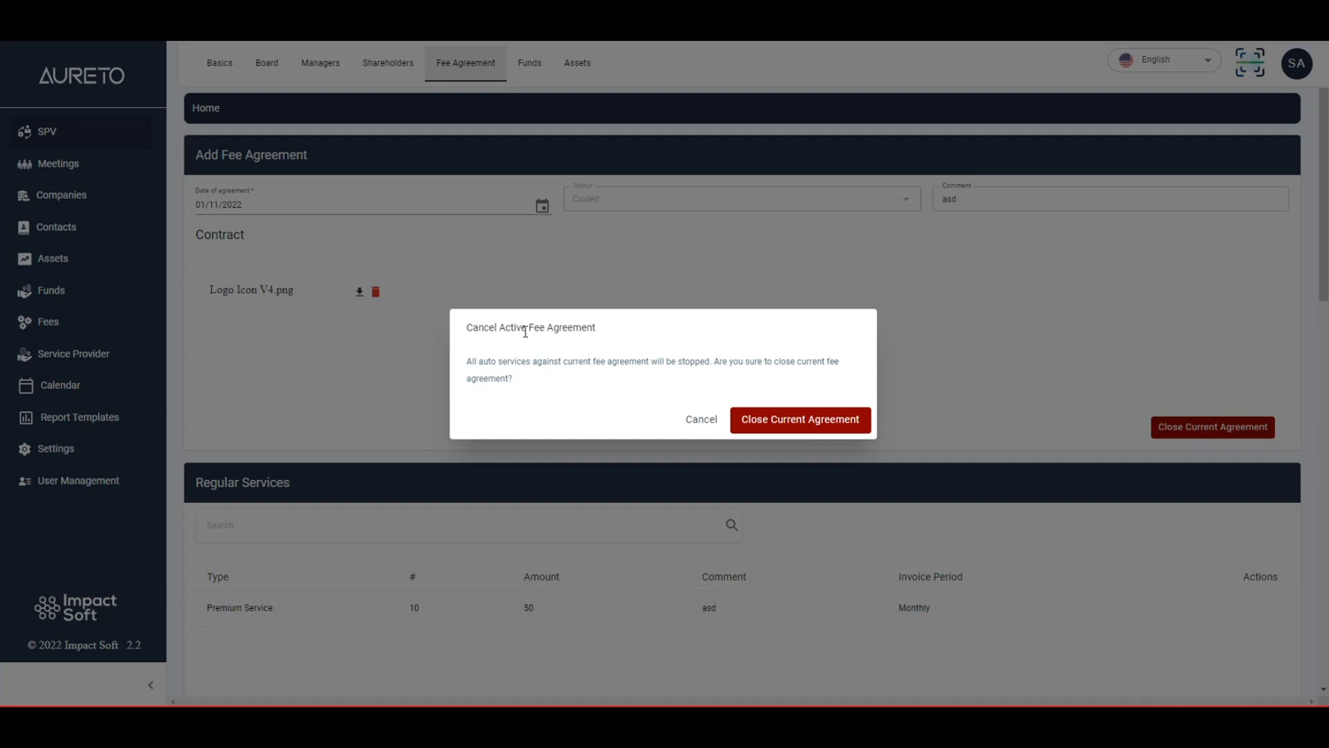
drag(465, 329, 598, 330)
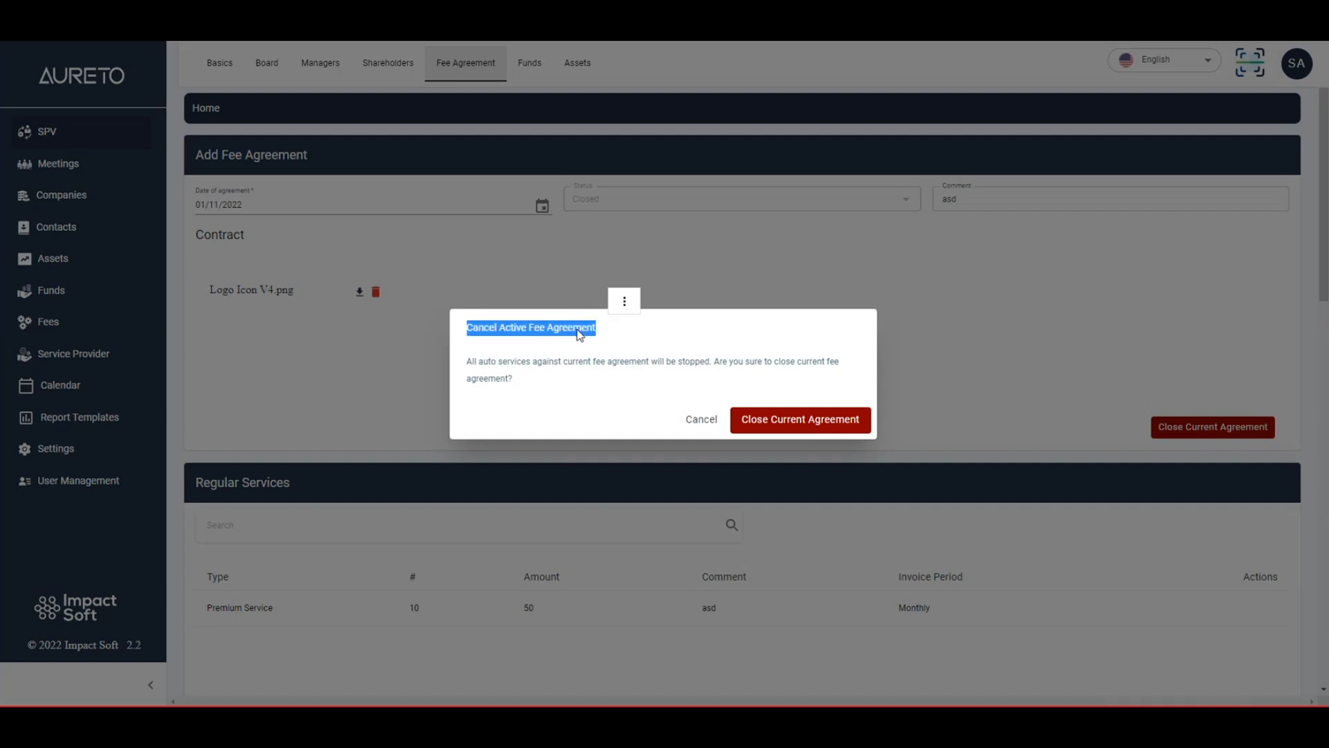
click(578, 330)
click(798, 423)
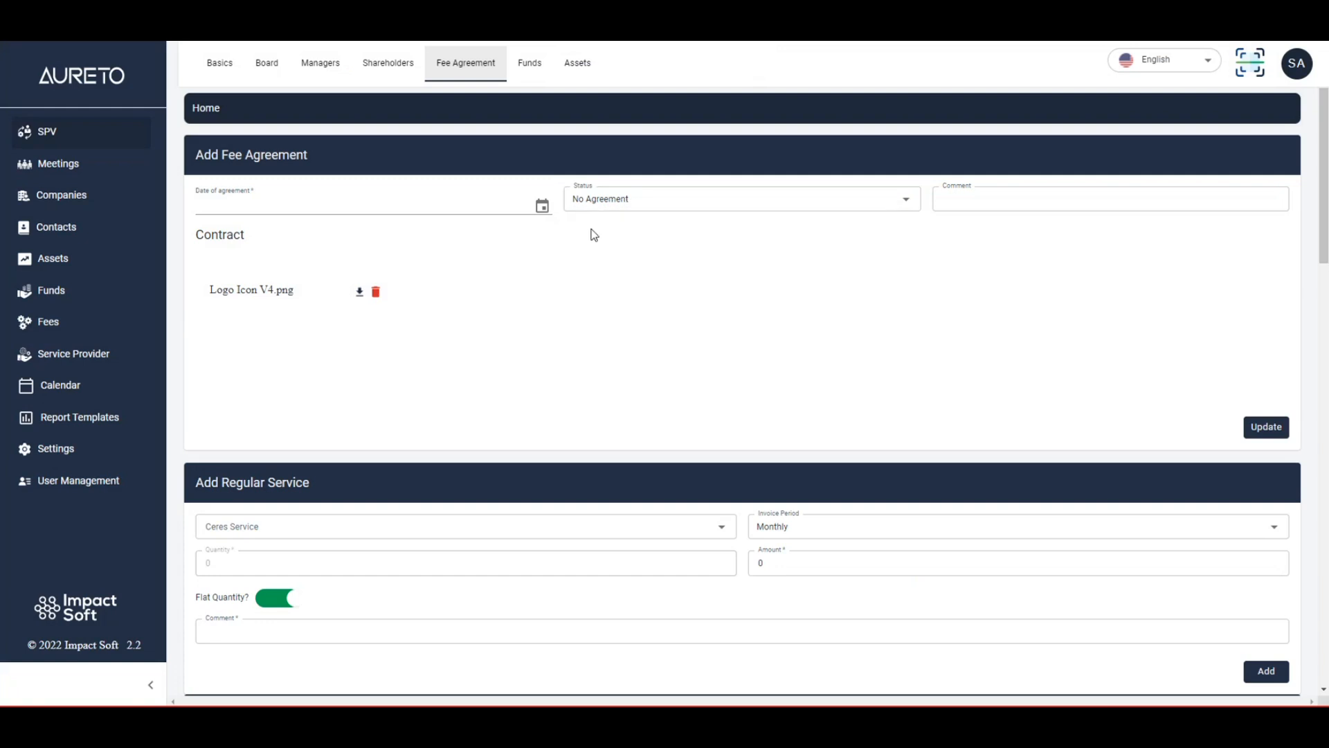
Open the contract file of the 01-11-2022 agreement from the fee agreement history, and close it after viewing.
scroll(674, 294, down, 10)
scroll(676, 296, down, 8)
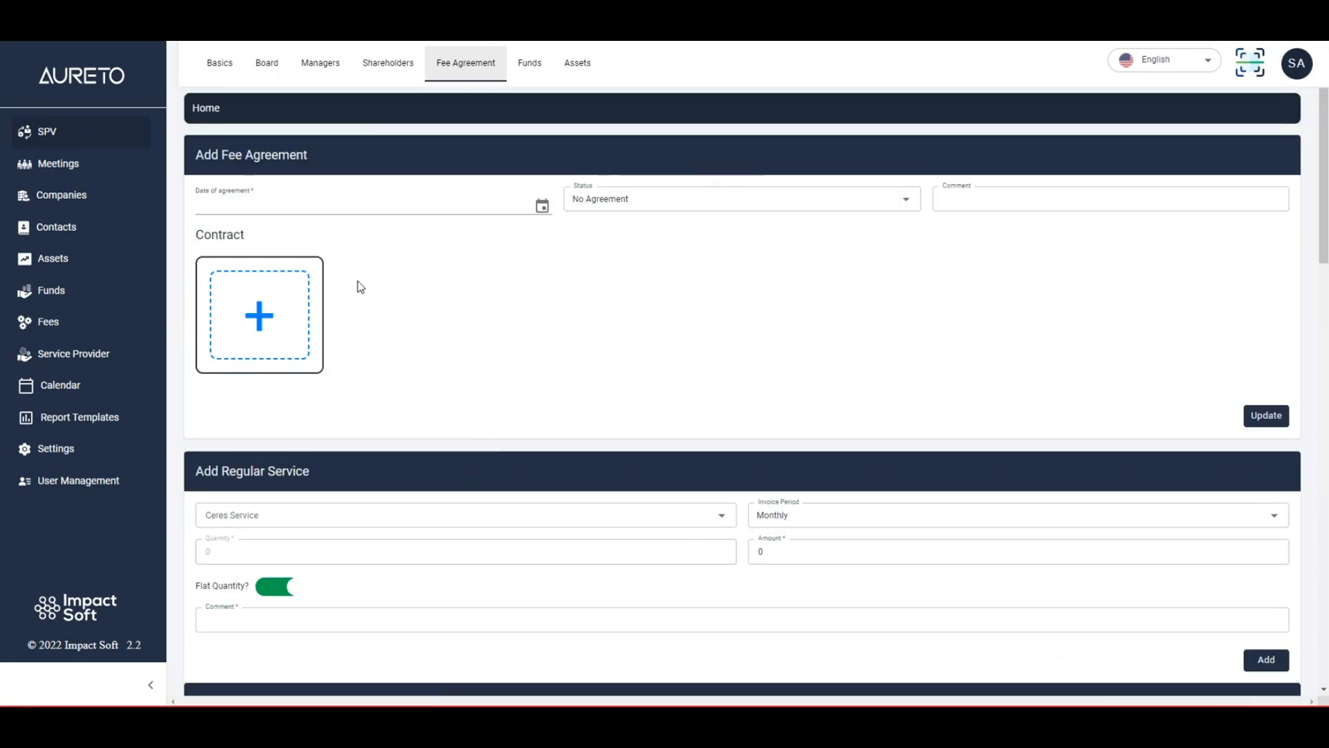
scroll(484, 336, down, 10)
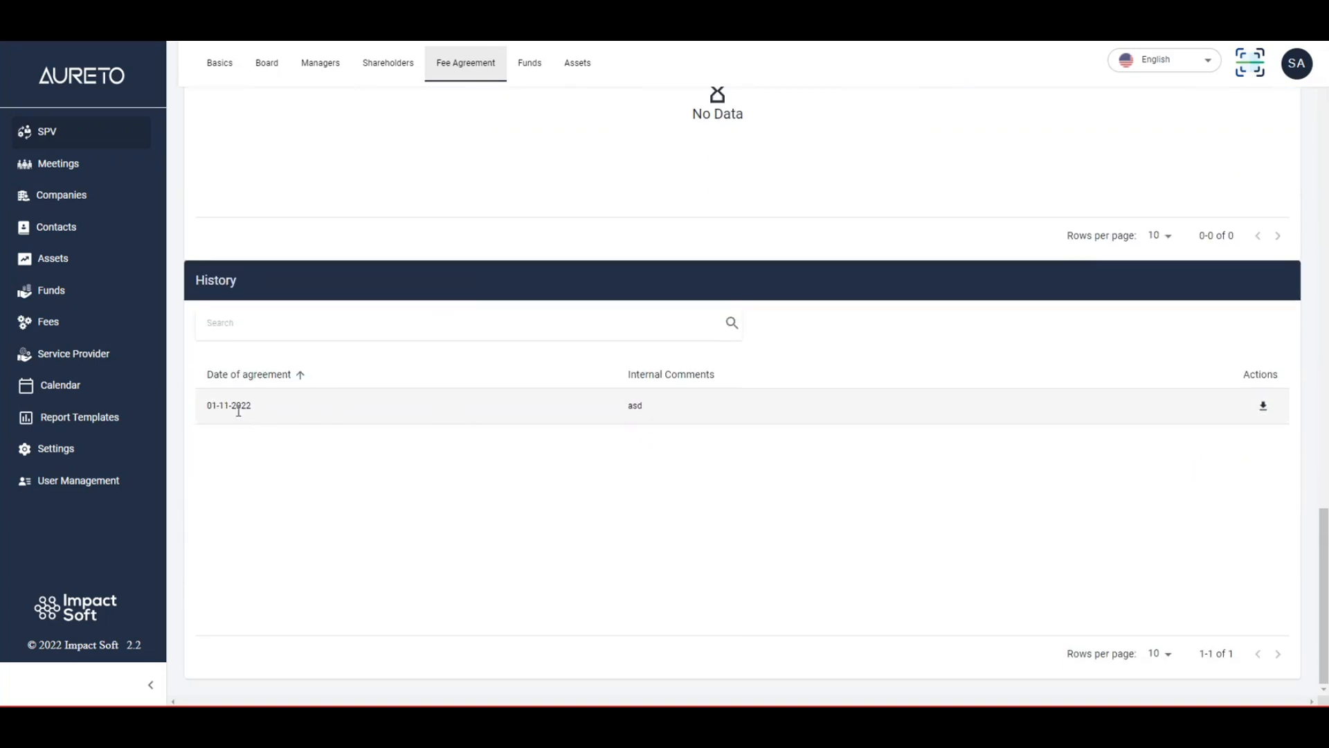
click(1269, 410)
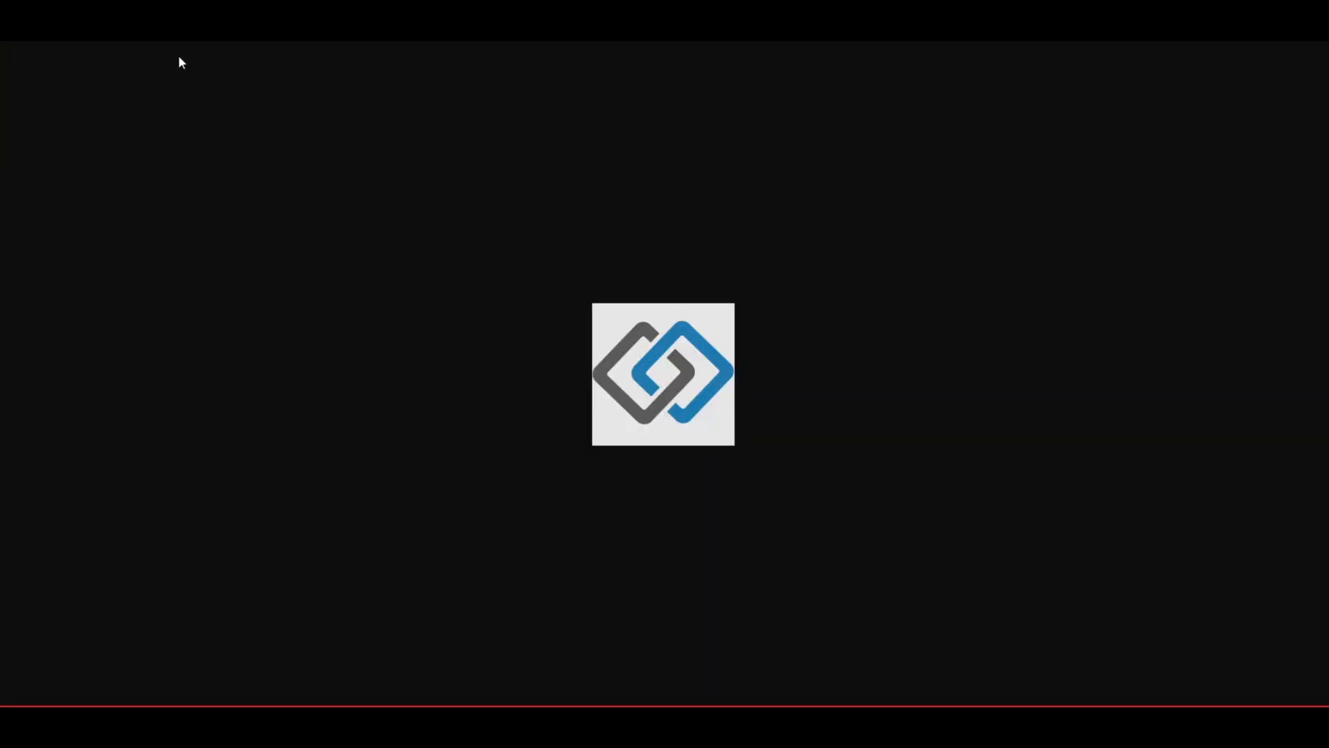
key(ctrl+w)
scroll(357, 251, up, 20)
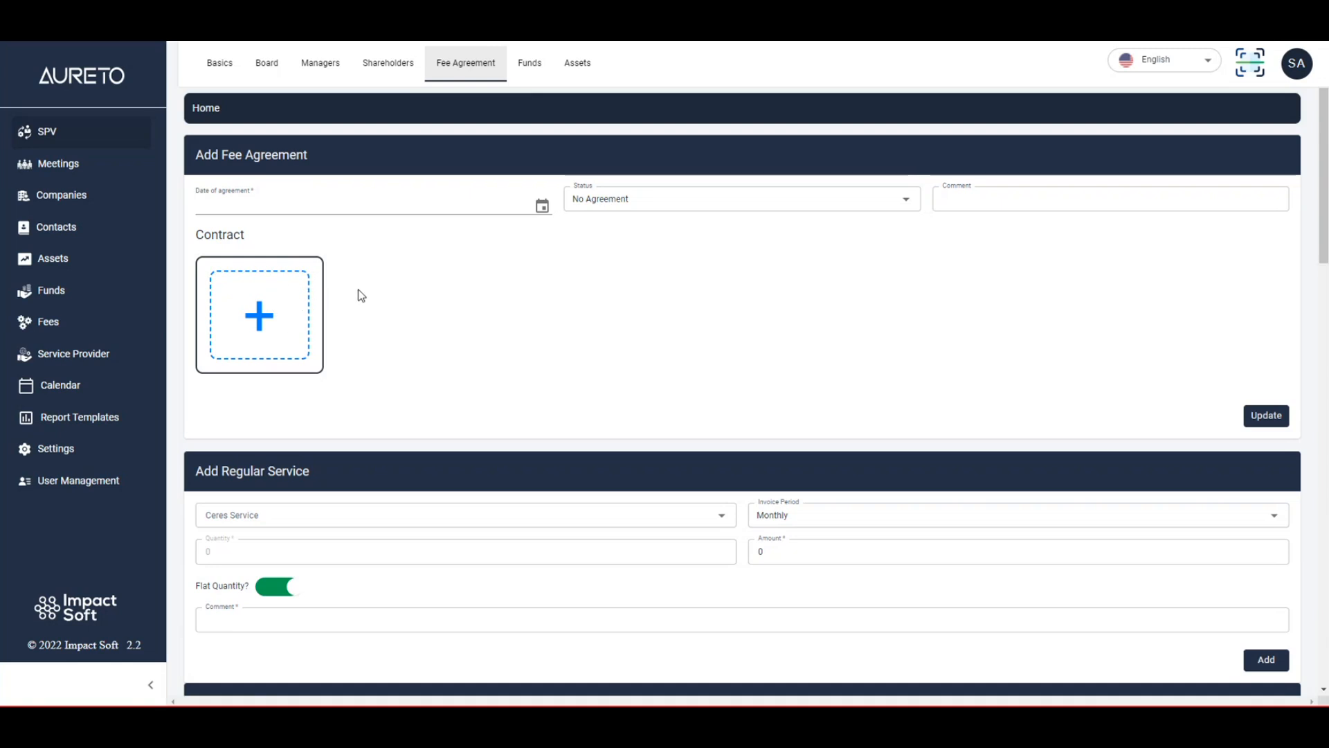
scroll(361, 296, down, 10)
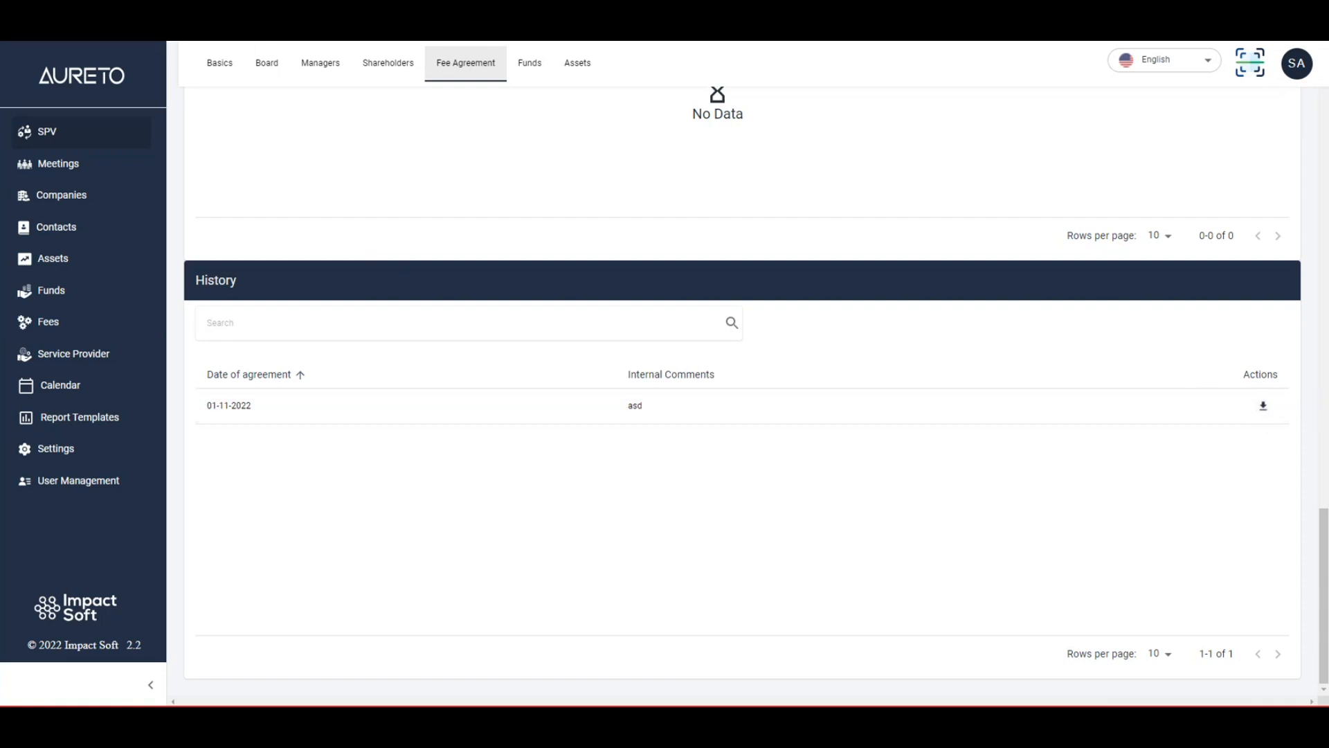
scroll(727, 267, up, 10)
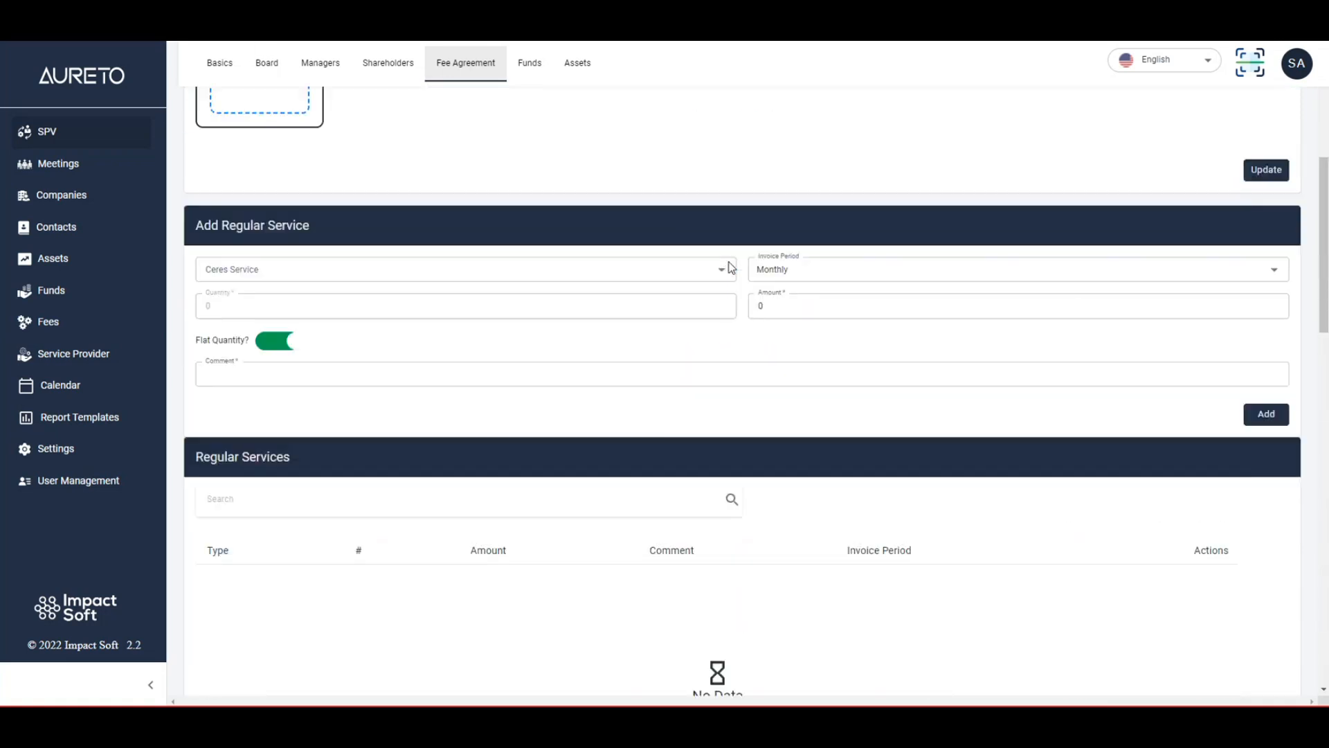